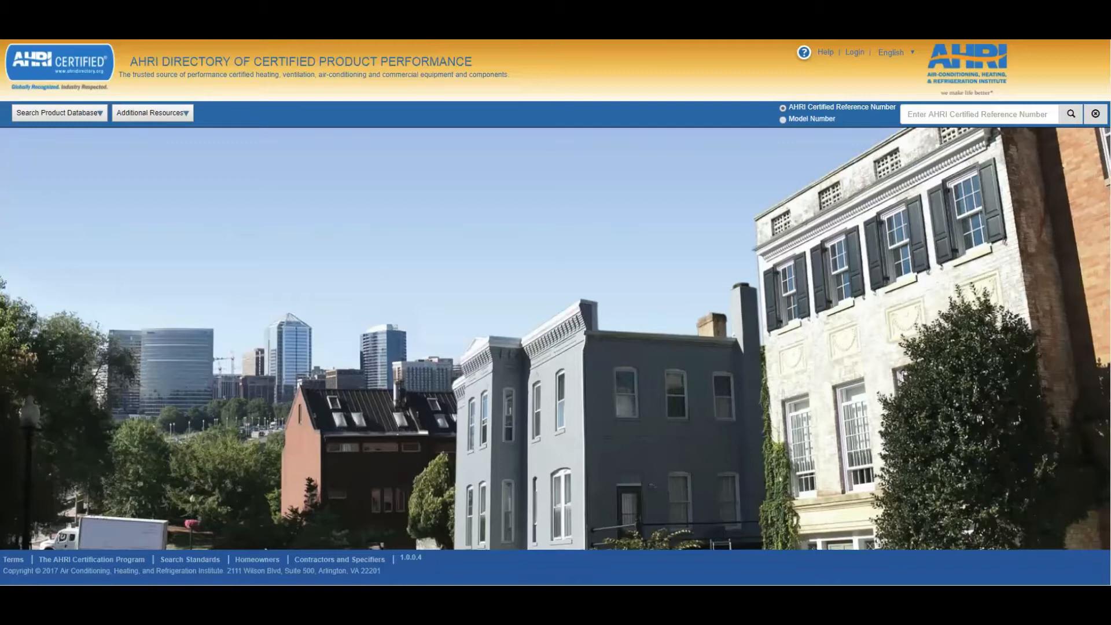
# Log in to the AHRI Directory with the prefilled username and password
pyautogui.click(861, 53)
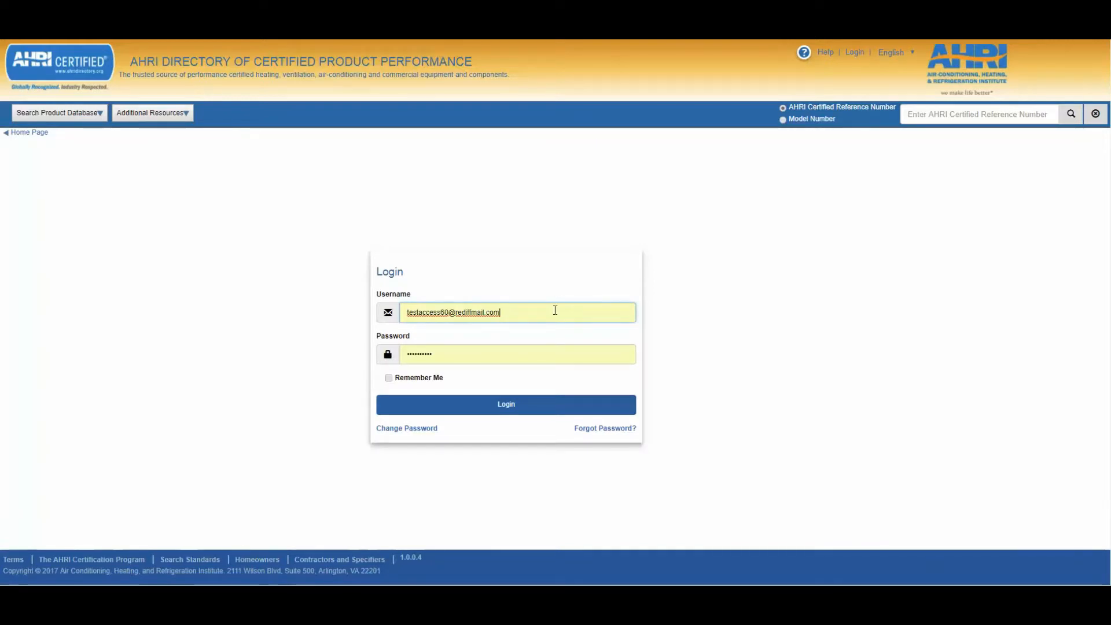
pyautogui.click(521, 409)
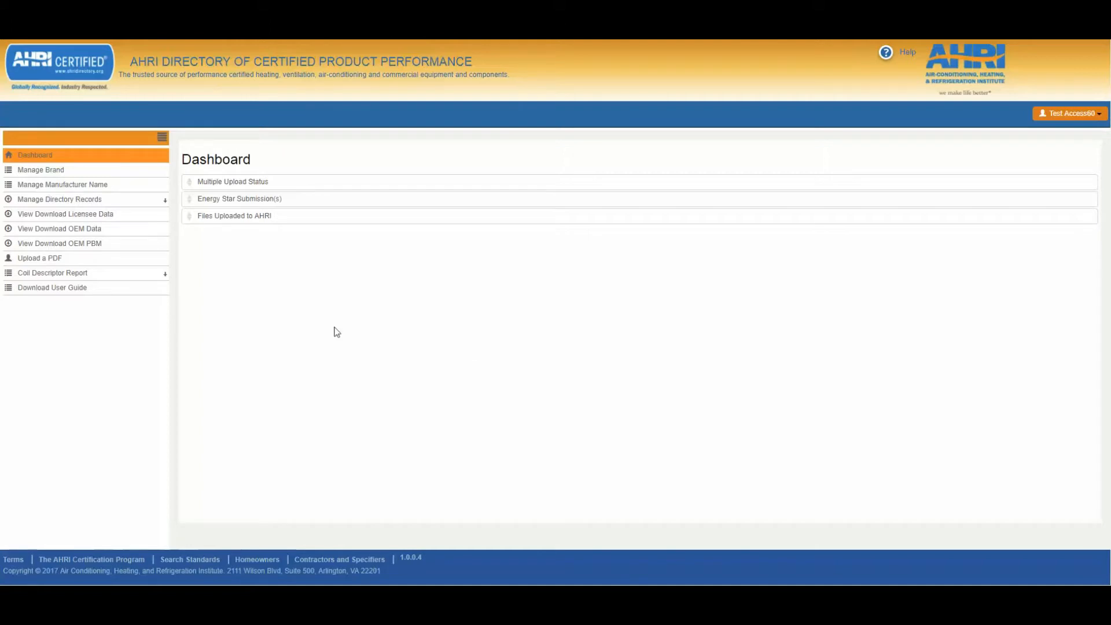
# View the brand management form and the manufacturer name management form
pyautogui.click(55, 172)
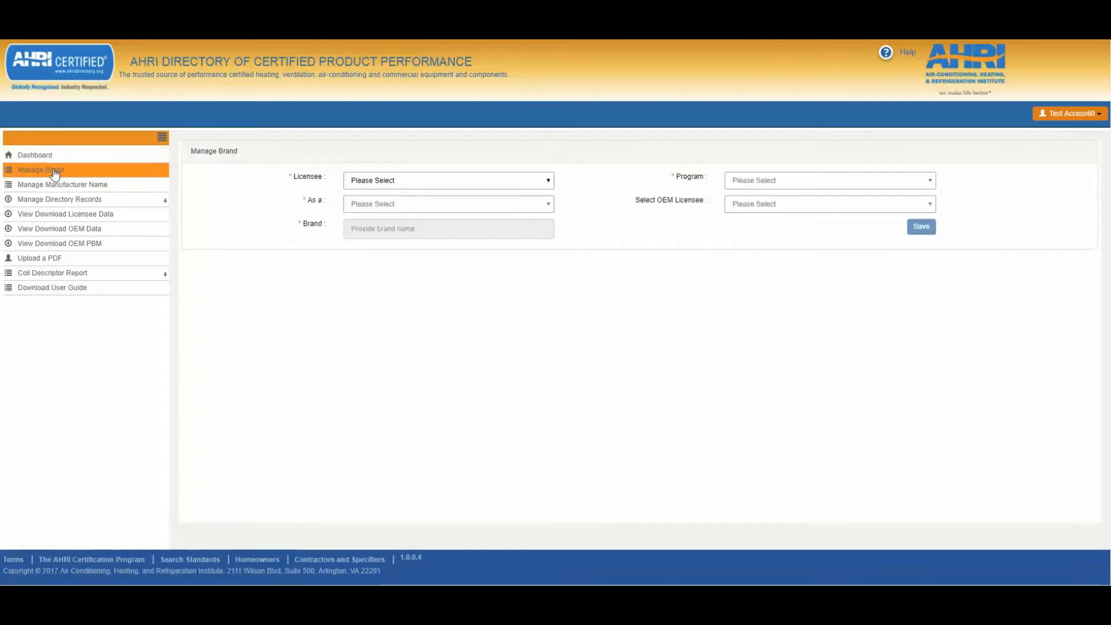
pyautogui.click(66, 184)
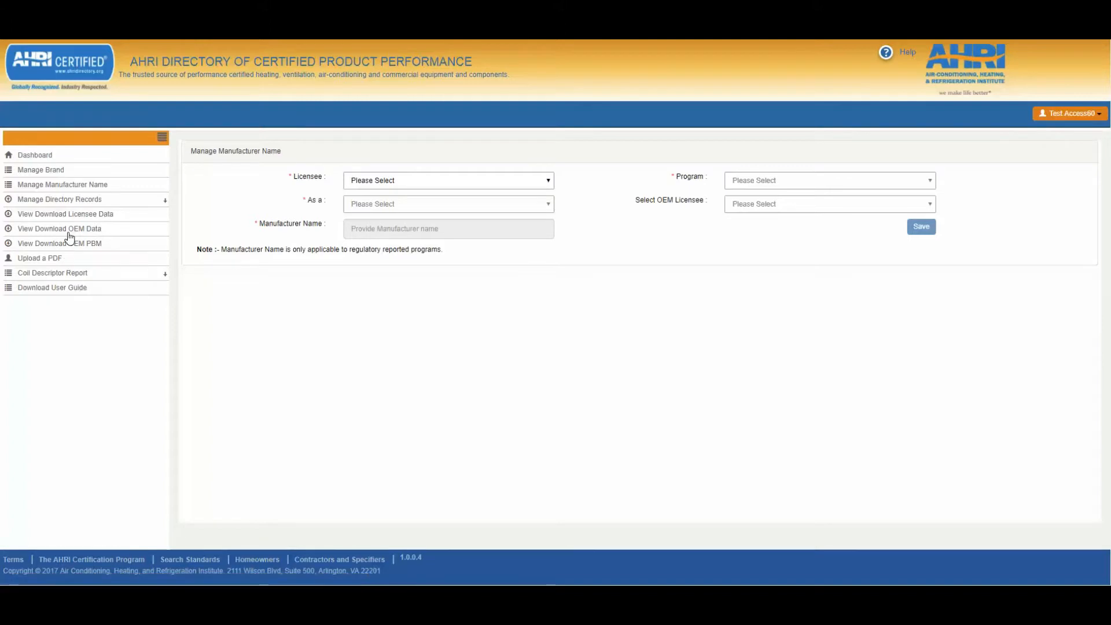
# Start a multiple entry of directory records with licensee type OEM and login location Test Licensee B - trt
pyautogui.click(85, 204)
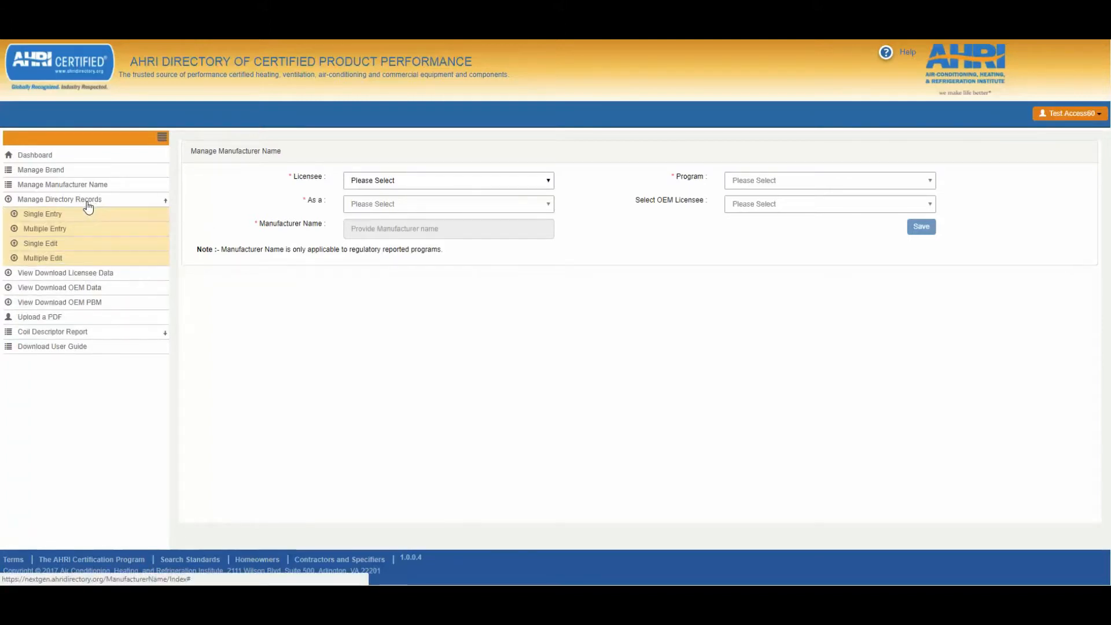
pyautogui.click(54, 228)
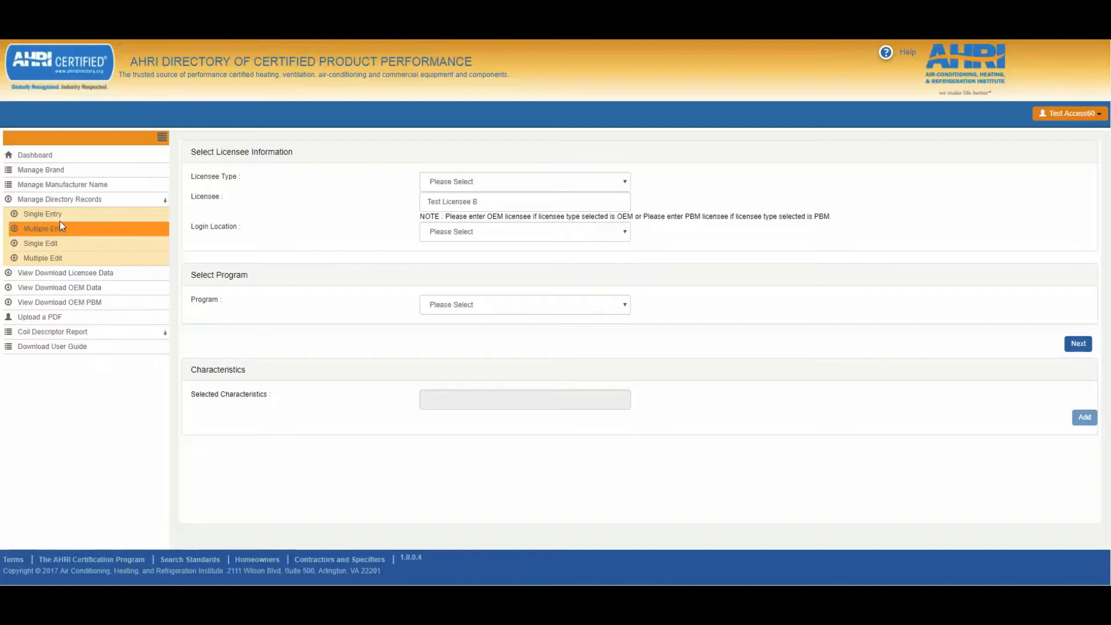
pyautogui.click(457, 181)
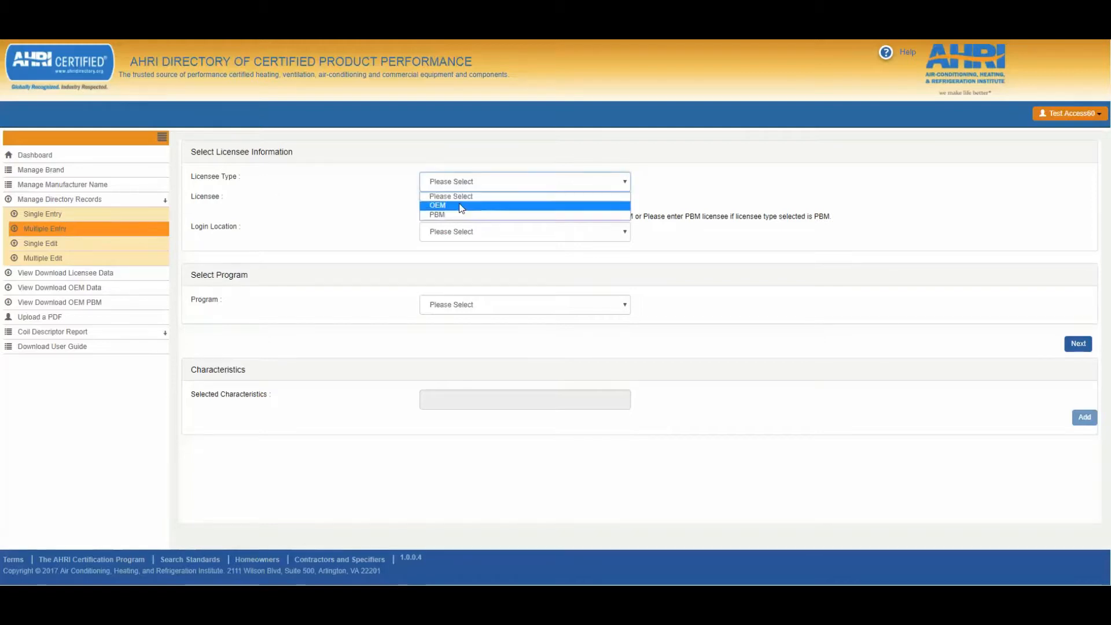
pyautogui.click(461, 202)
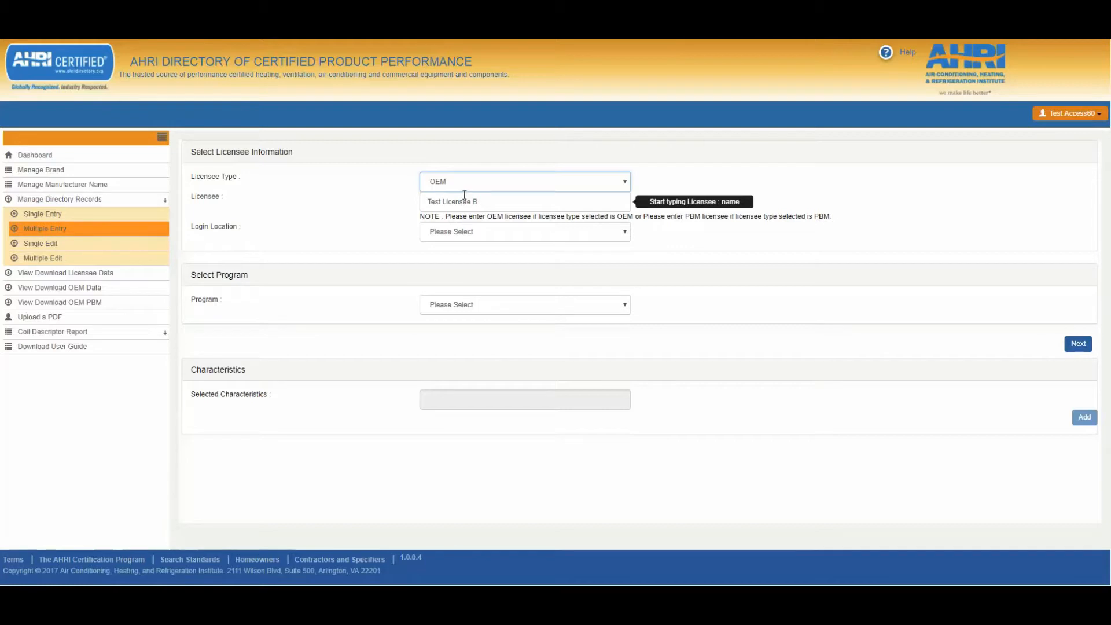
pyautogui.click(478, 233)
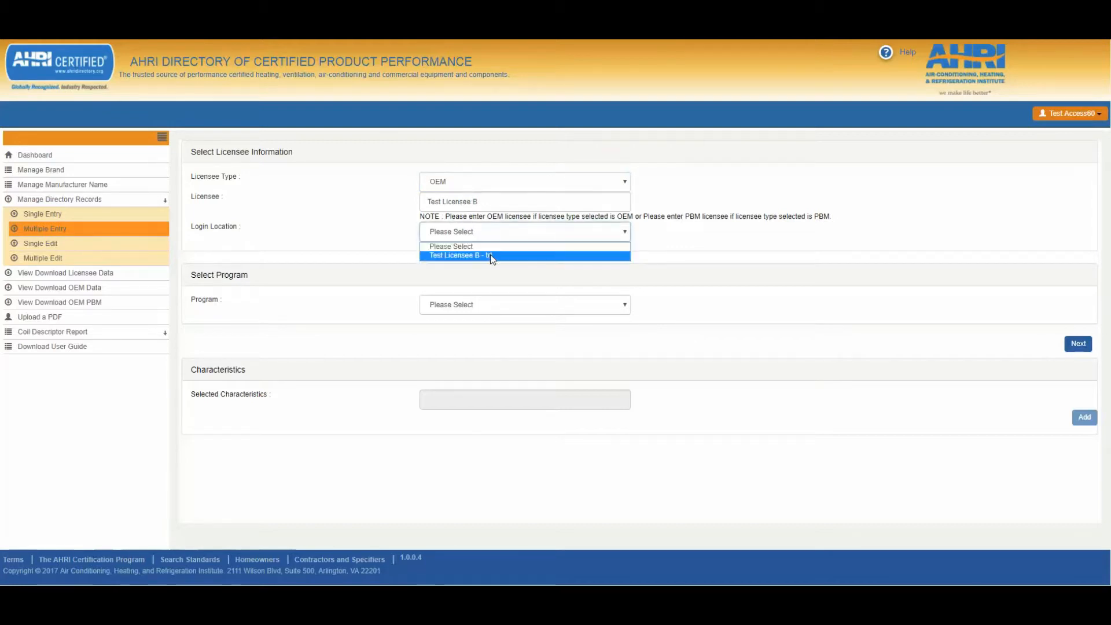
pyautogui.click(481, 256)
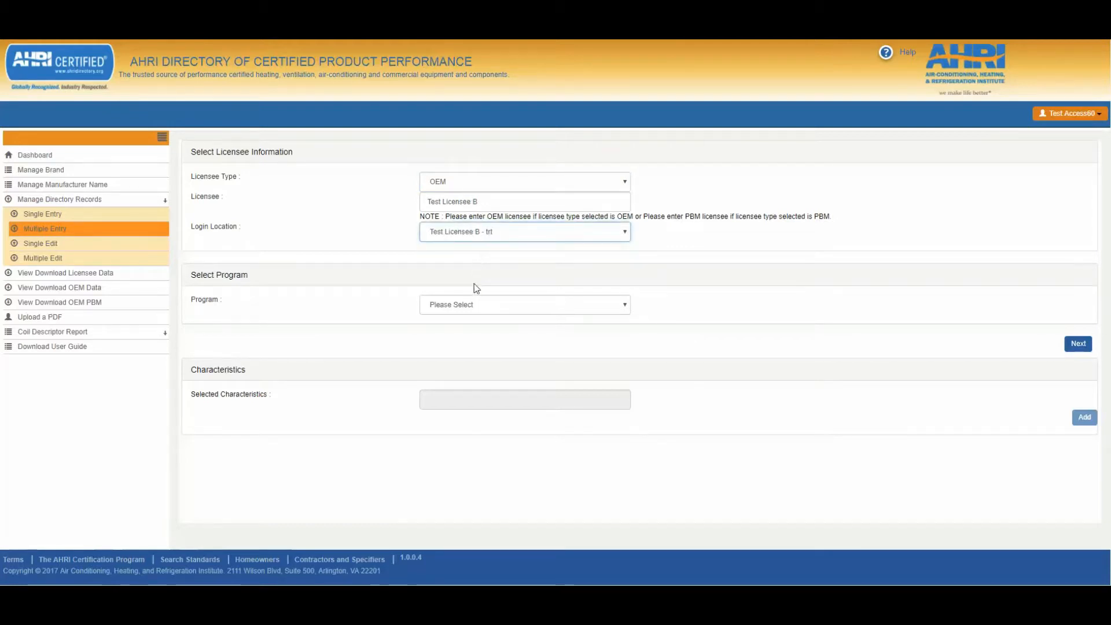
# Choose the program USAC : Air Conditioners and Air Conditioner Coils and continue to the template and upload page
pyautogui.click(474, 305)
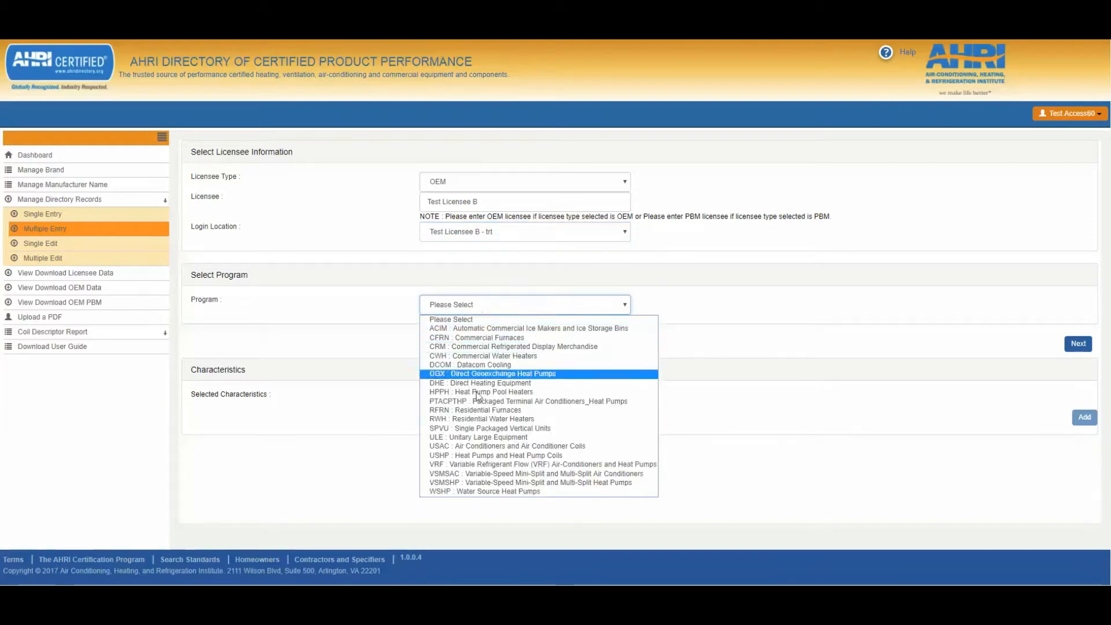
pyautogui.click(493, 447)
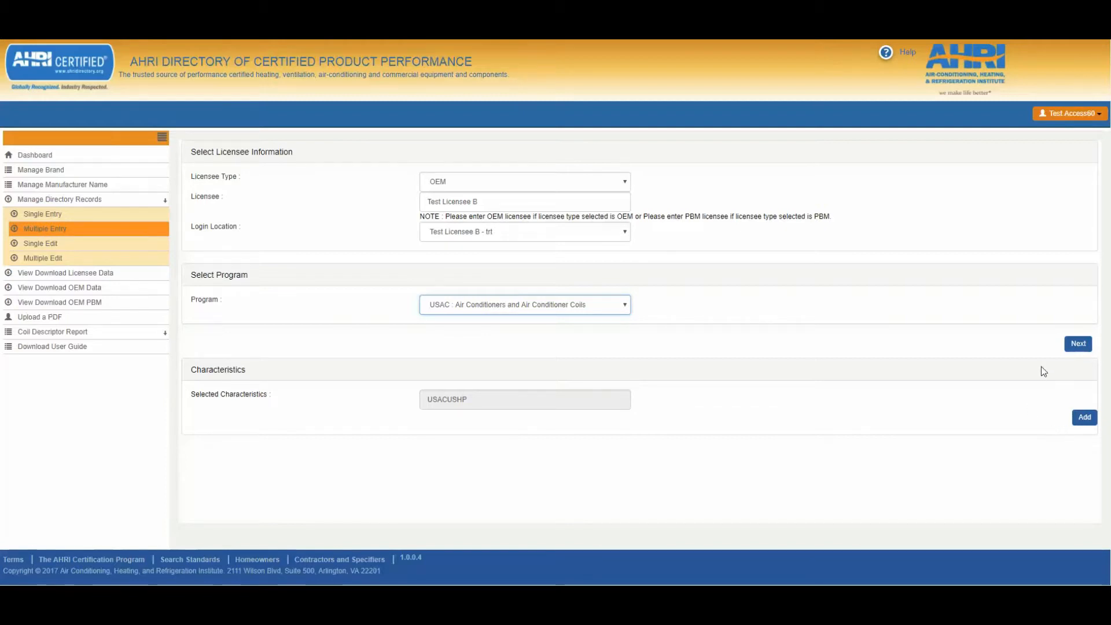
pyautogui.click(1075, 345)
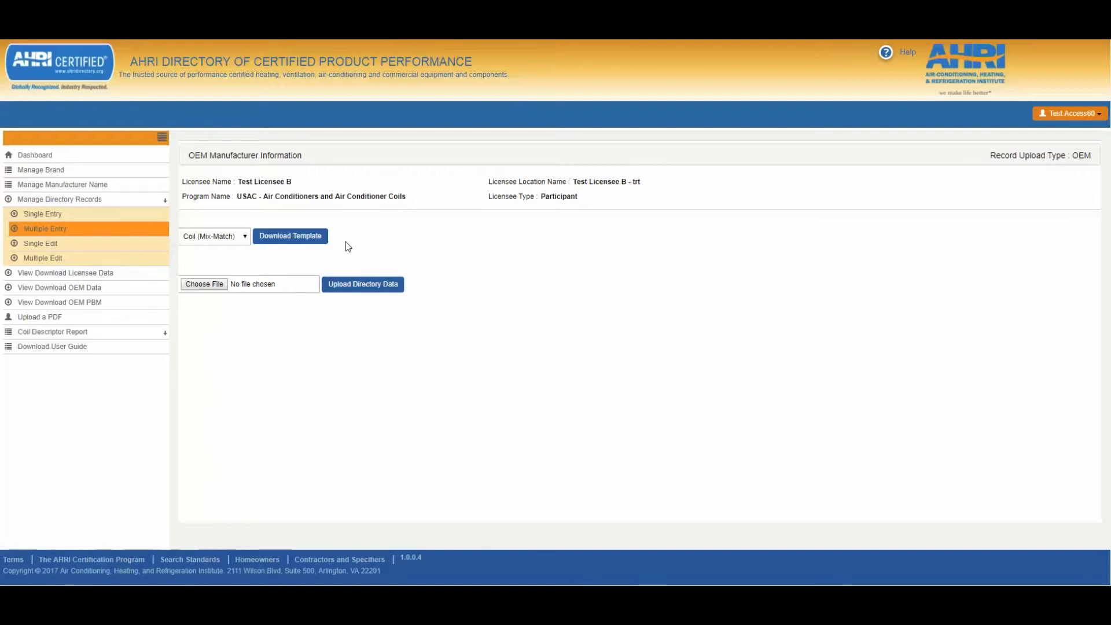
# Download the Systems template, open it in Excel and move its window higher on the screen
pyautogui.click(230, 236)
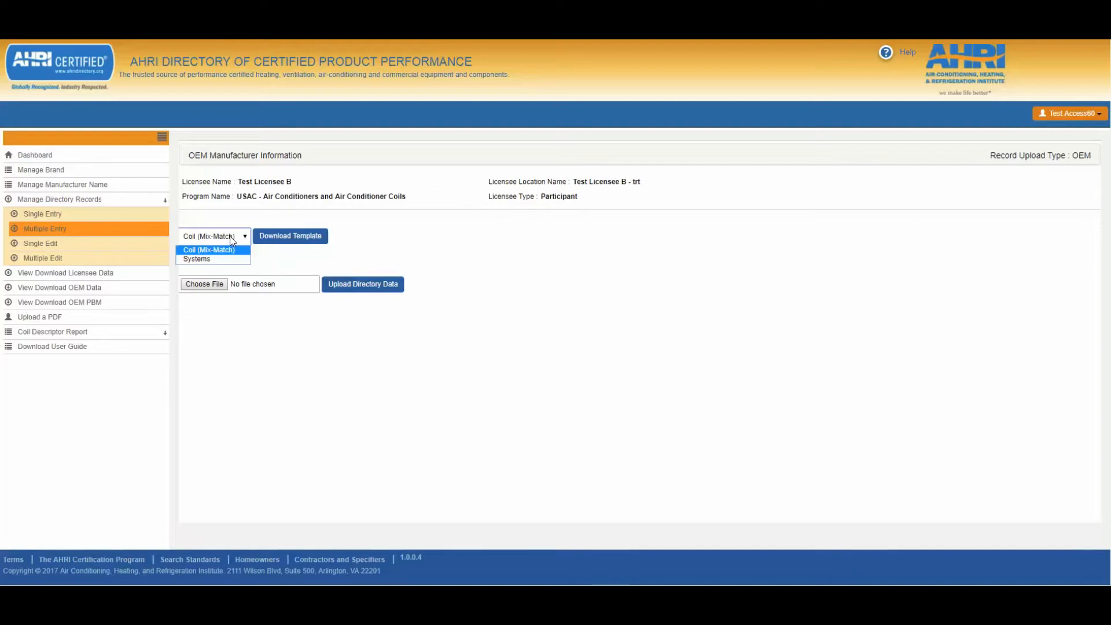
pyautogui.click(227, 259)
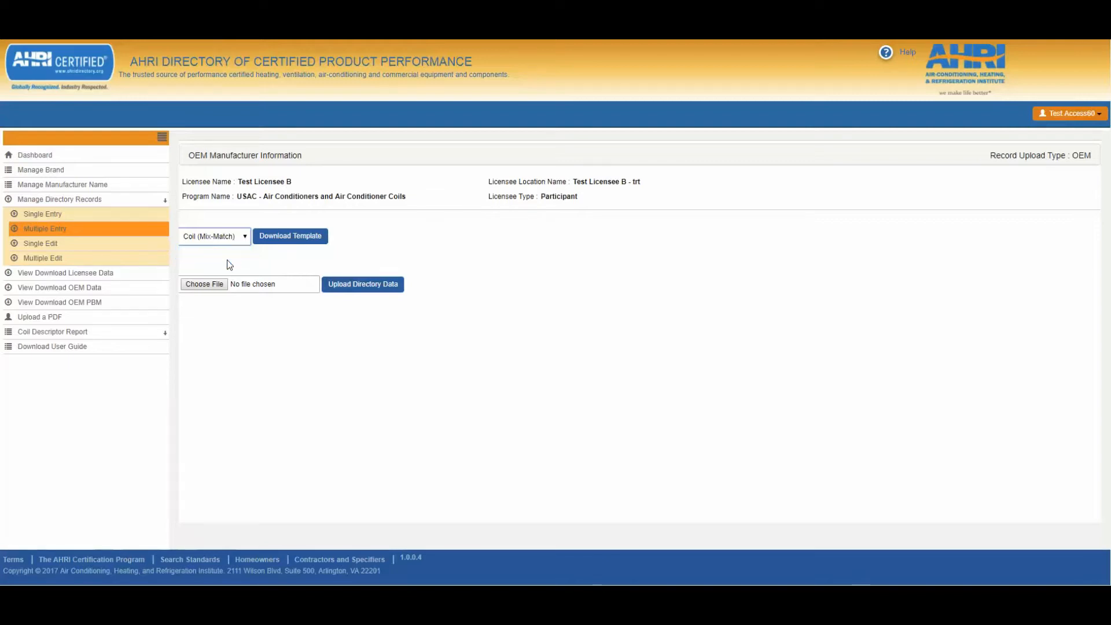
pyautogui.click(301, 239)
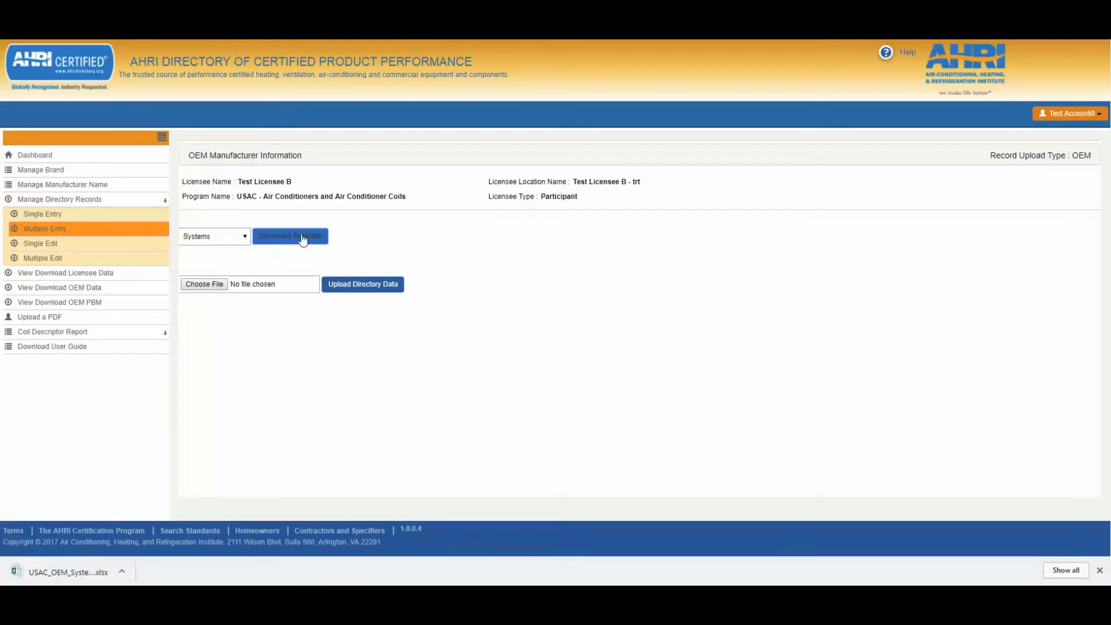
pyautogui.click(51, 571)
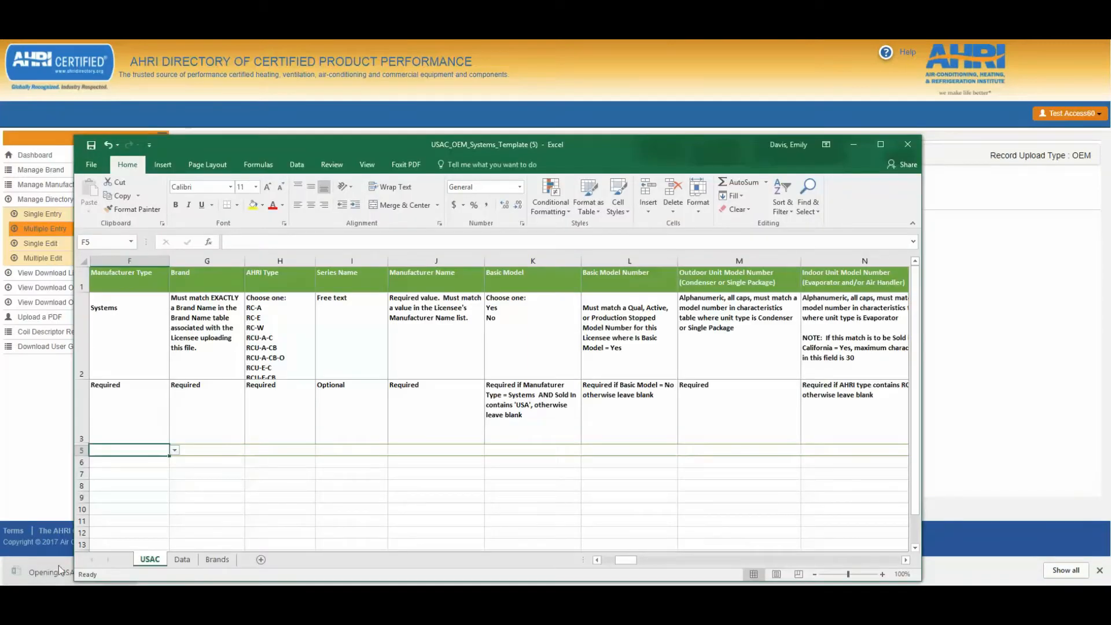
pyautogui.moveTo(467, 150); pyautogui.dragTo(492, 70)
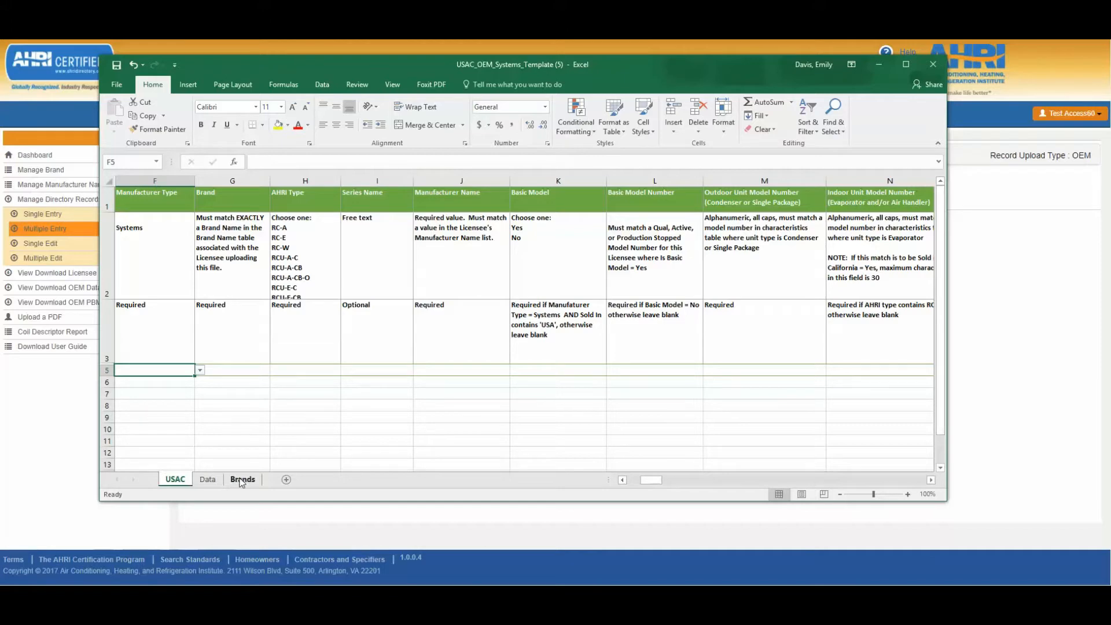
# Try to enter abc as the Date Available on Market in row 5 of the USAC sheet
pyautogui.moveTo(654, 480); pyautogui.dragTo(936, 480)
pyautogui.click(851, 371)
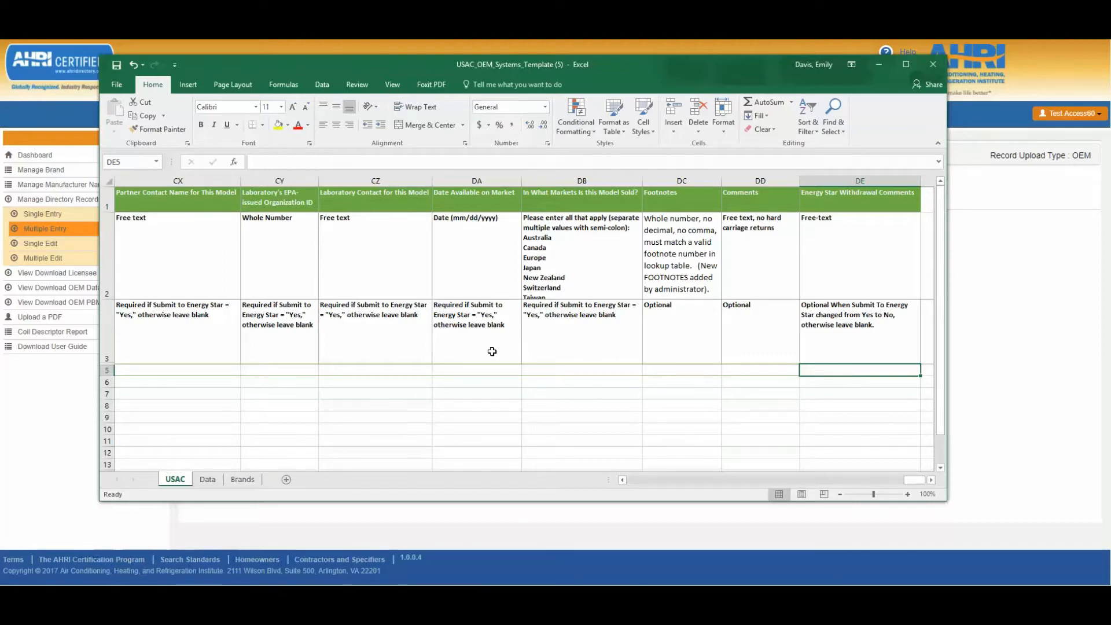
pyautogui.click(481, 273)
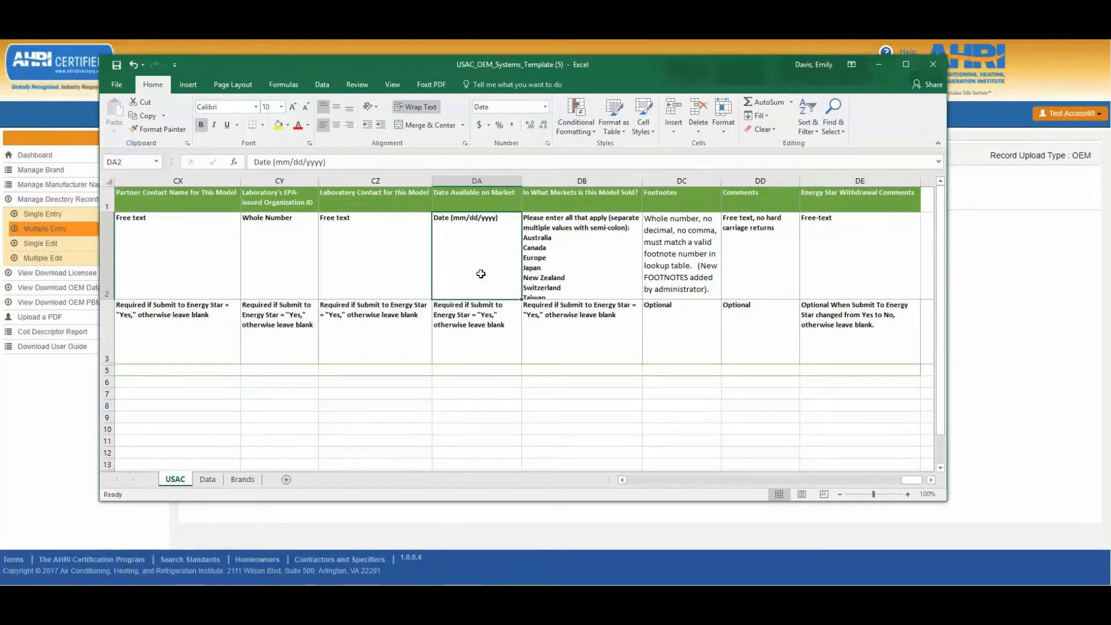
pyautogui.click(485, 370)
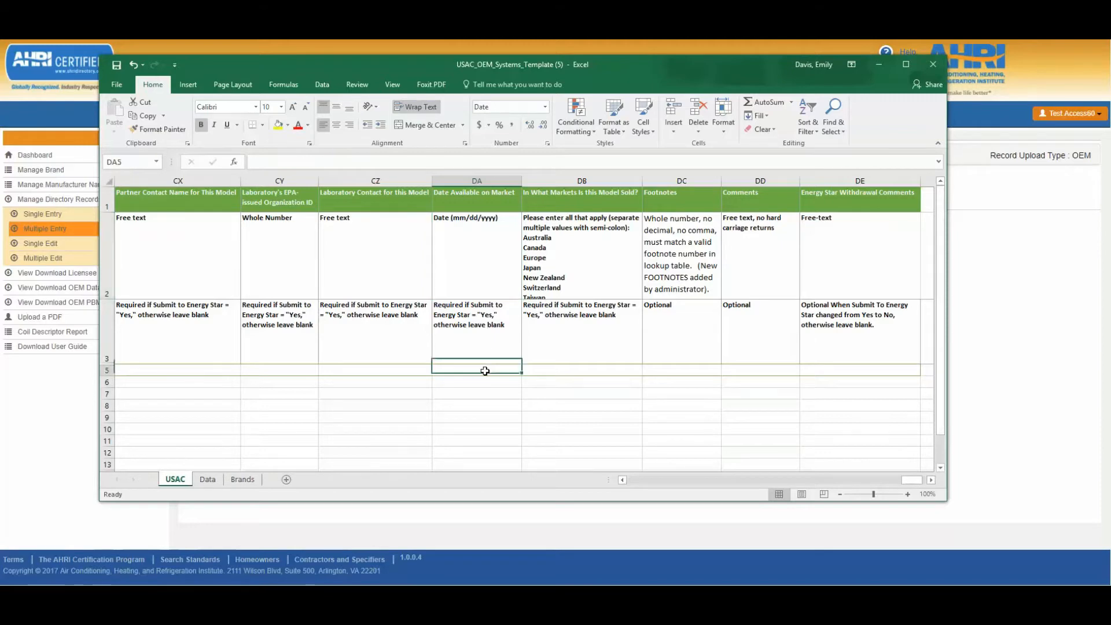
pyautogui.write('abc')
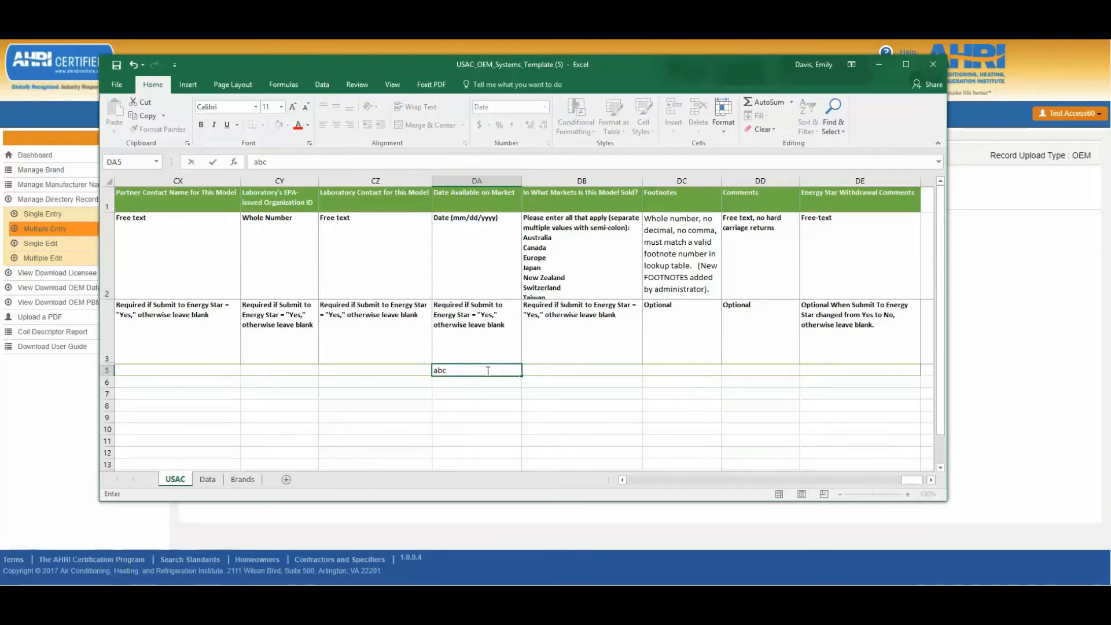
pyautogui.press('Return')
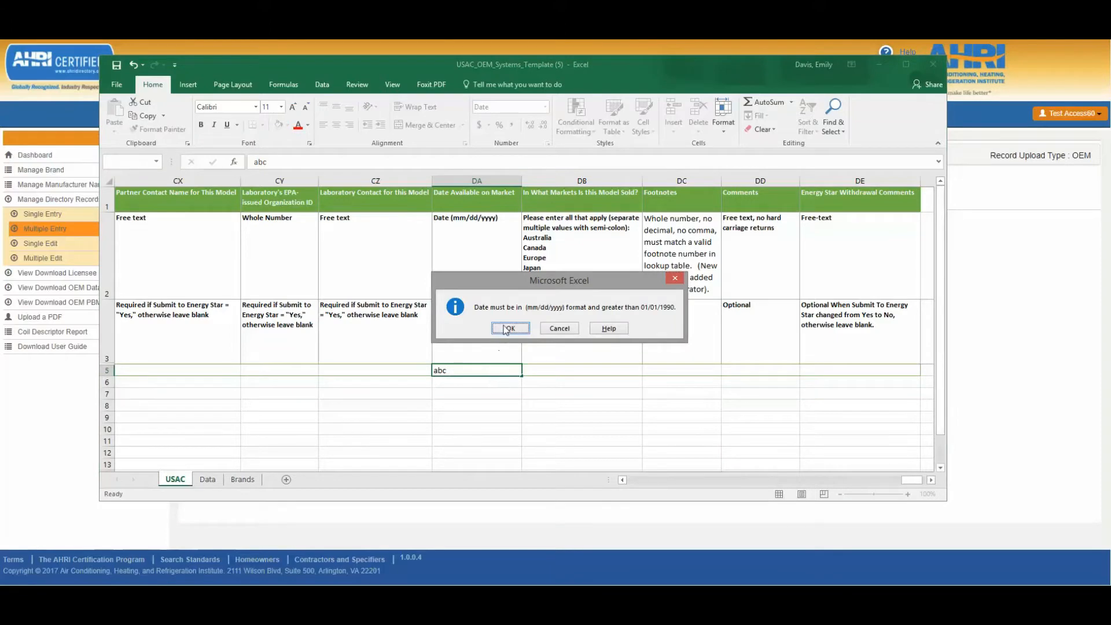
pyautogui.click(555, 329)
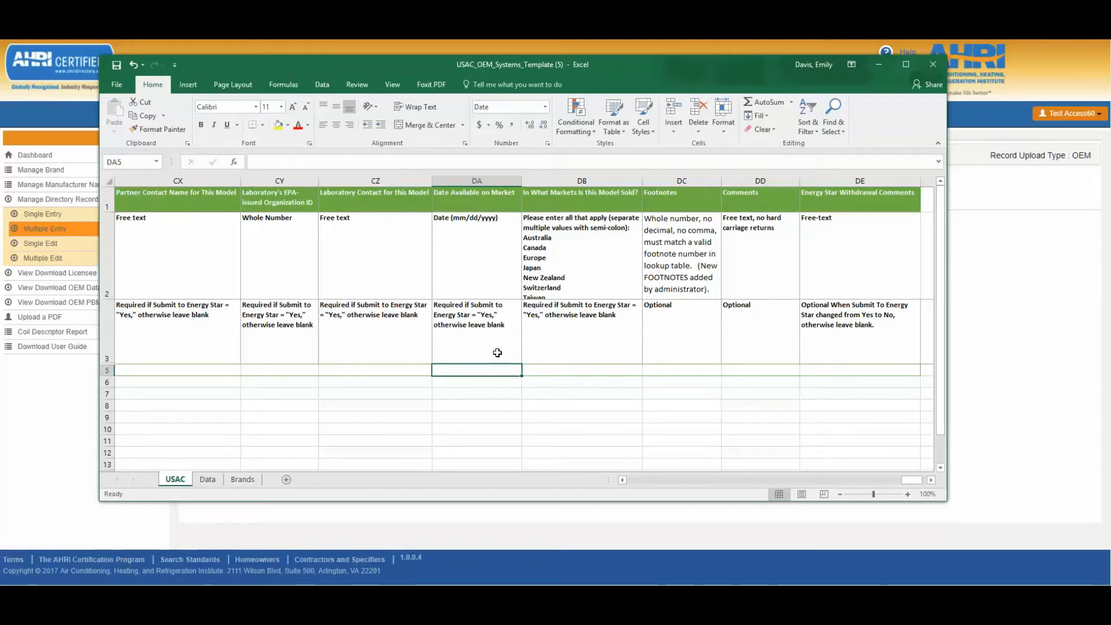
# Enter Canada;United States in row 5 of the column for the markets in which the model is sold
pyautogui.click(557, 369)
pyautogui.write('Can')
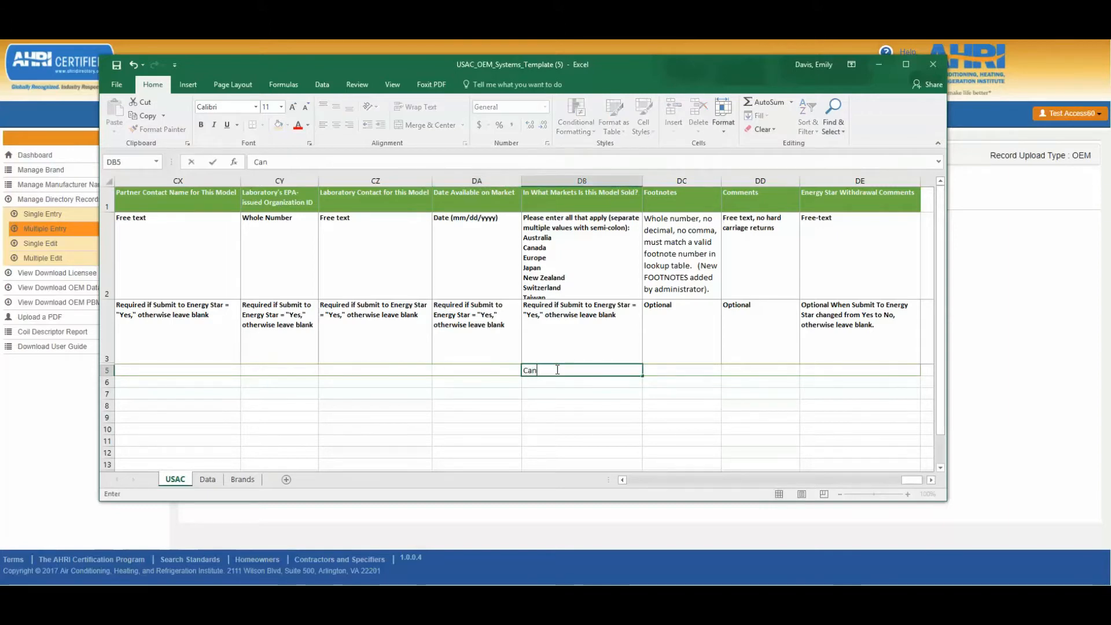
pyautogui.write('ada;United States')
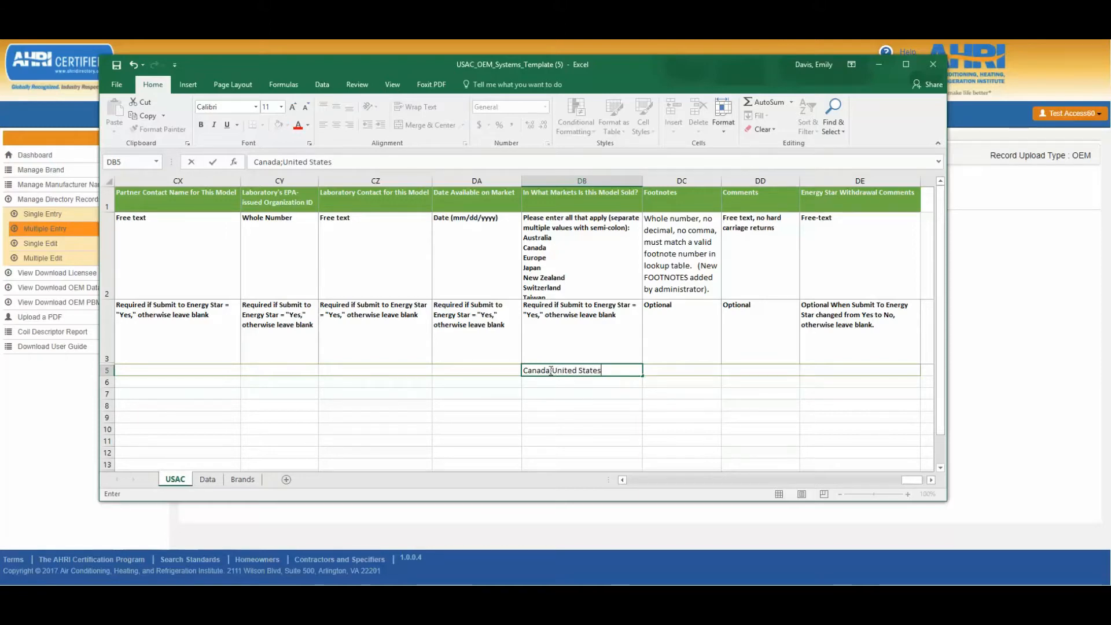
pyautogui.click(553, 369)
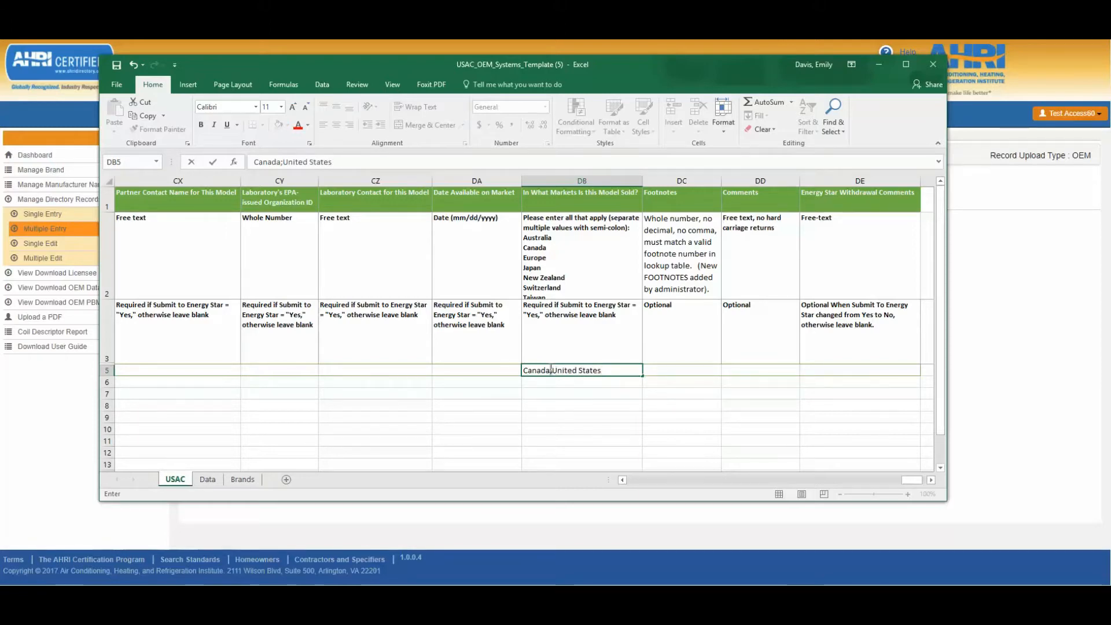
pyautogui.click(586, 386)
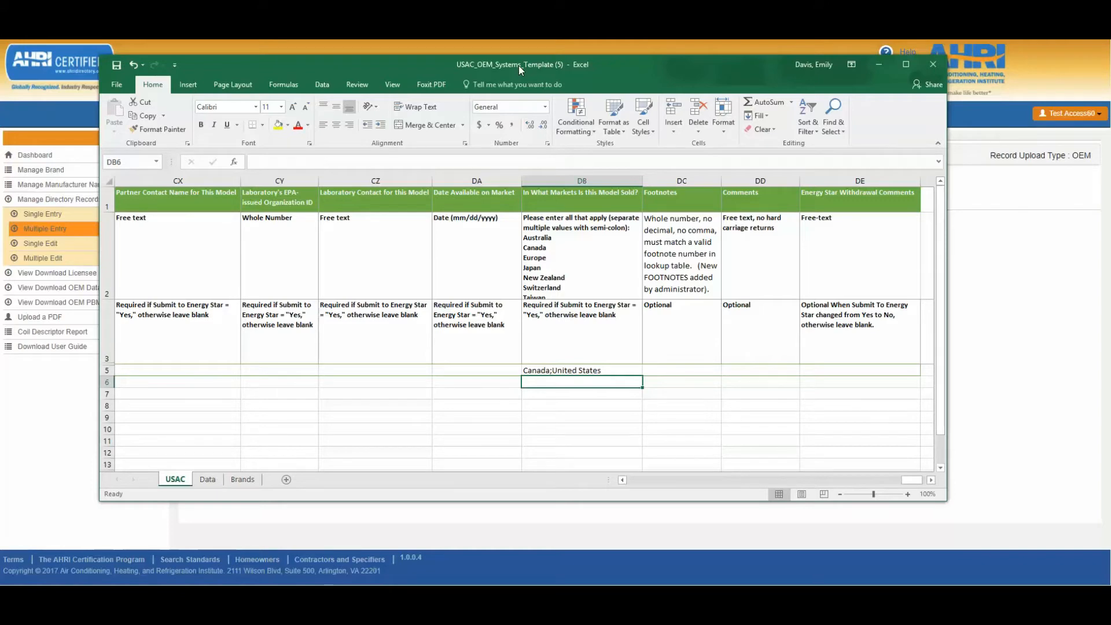
# Open the filled-in workbook USAC_OEM_Systems_TestAccess60 to view its sample records
pyautogui.click(179, 597)
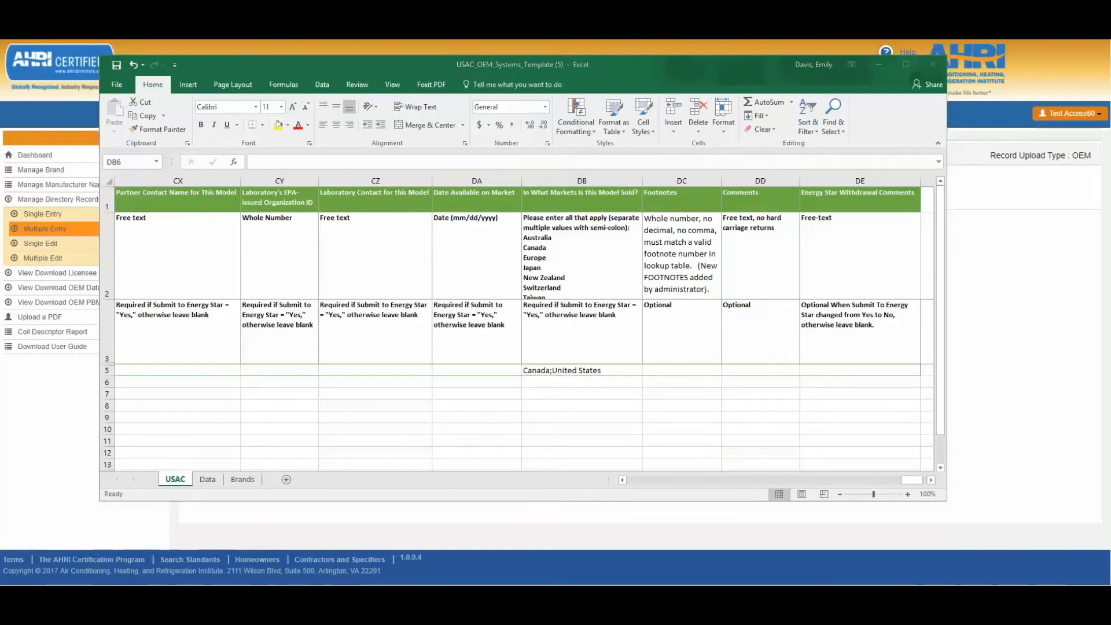
pyautogui.click(146, 553)
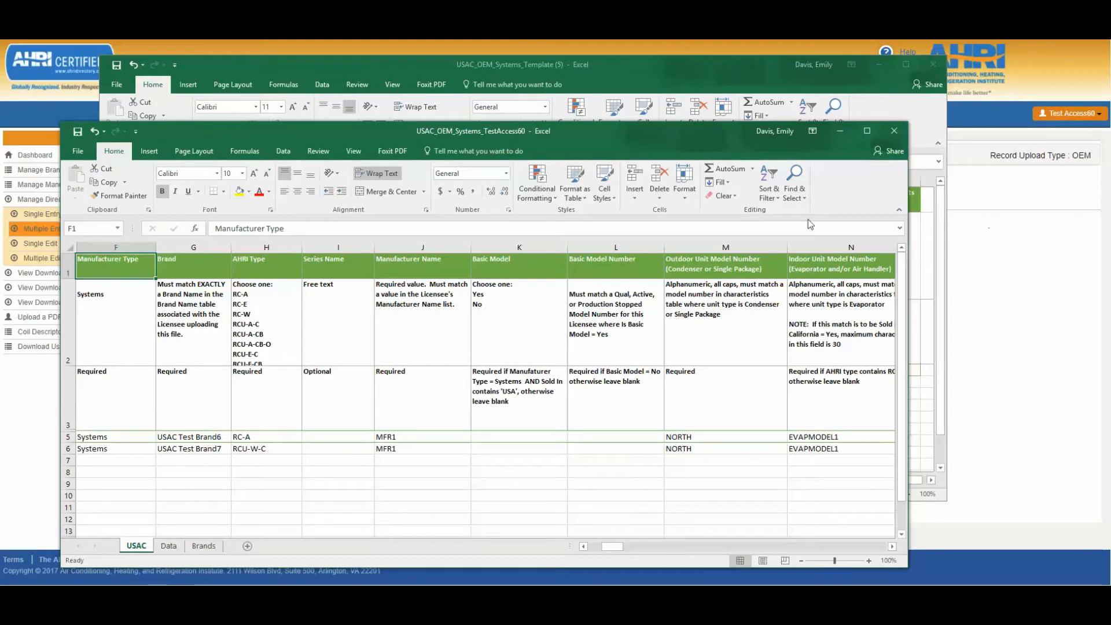
# Switch back to the browser and upload USAC_OEM_Systems_TestAccess60.xlsx as the directory data
pyautogui.click(40, 446)
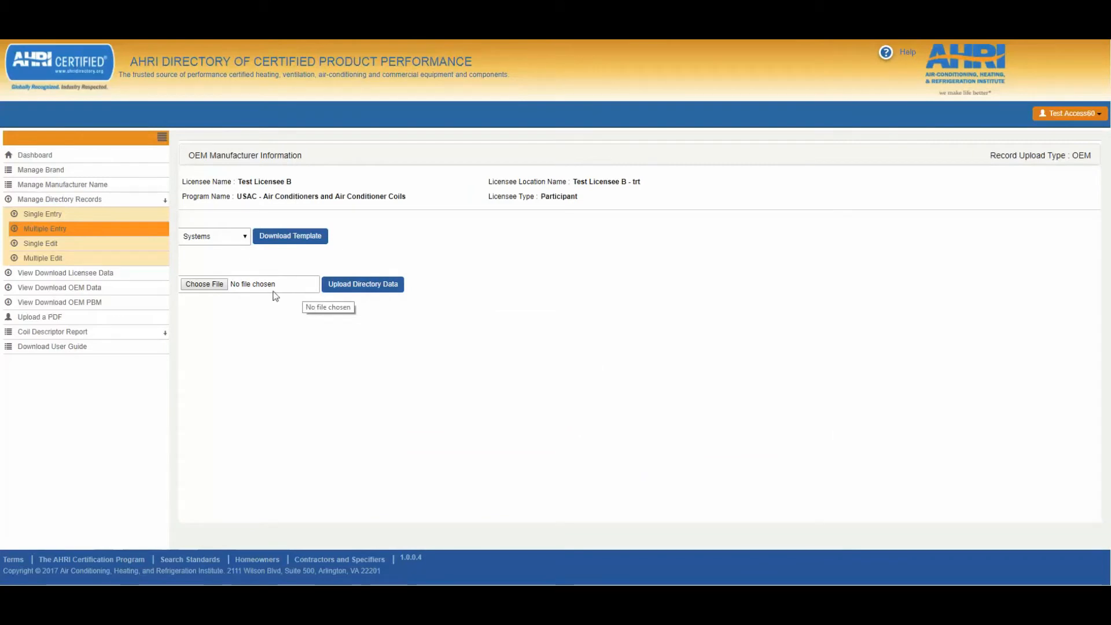
pyautogui.click(209, 289)
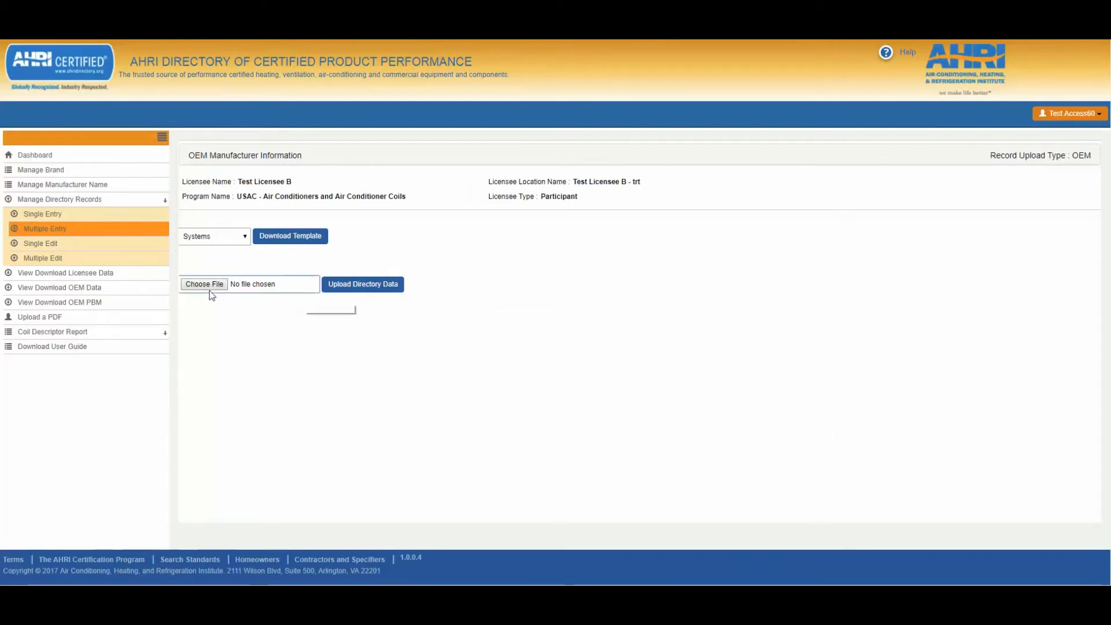
pyautogui.doubleClick(174, 97)
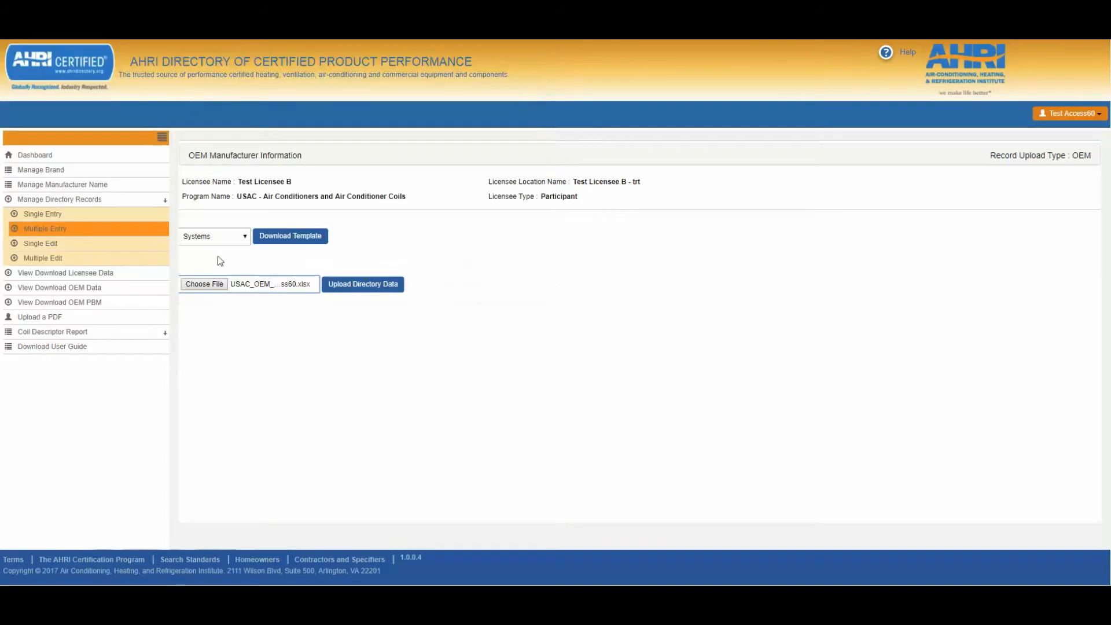
pyautogui.click(396, 290)
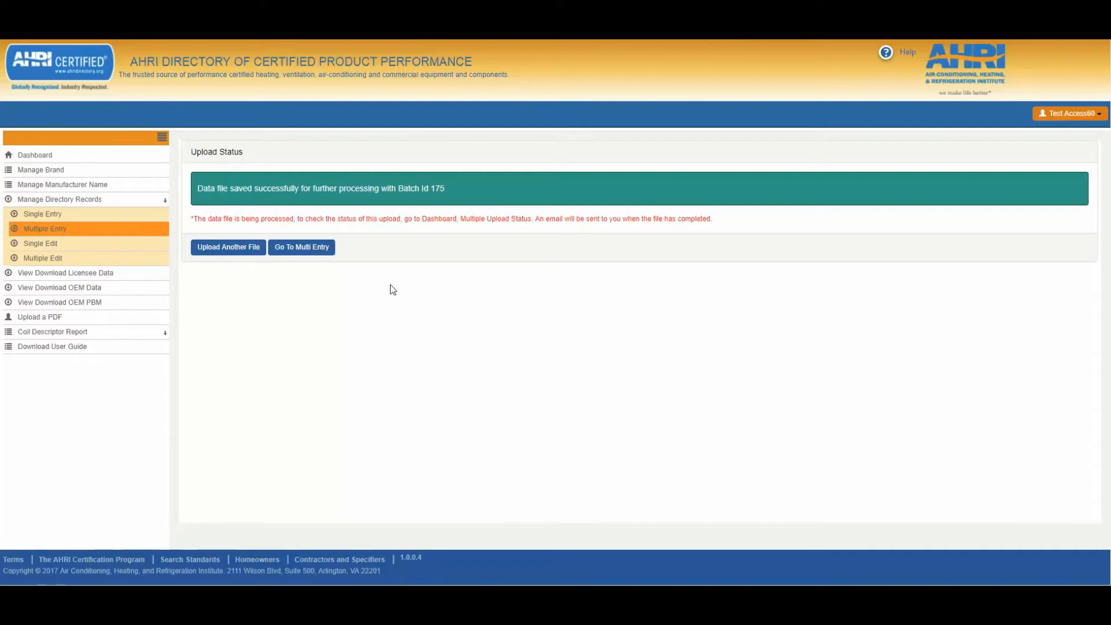
# Open the Multiple Upload Status list on the Dashboard to check the uploaded batches
pyautogui.click(25, 155)
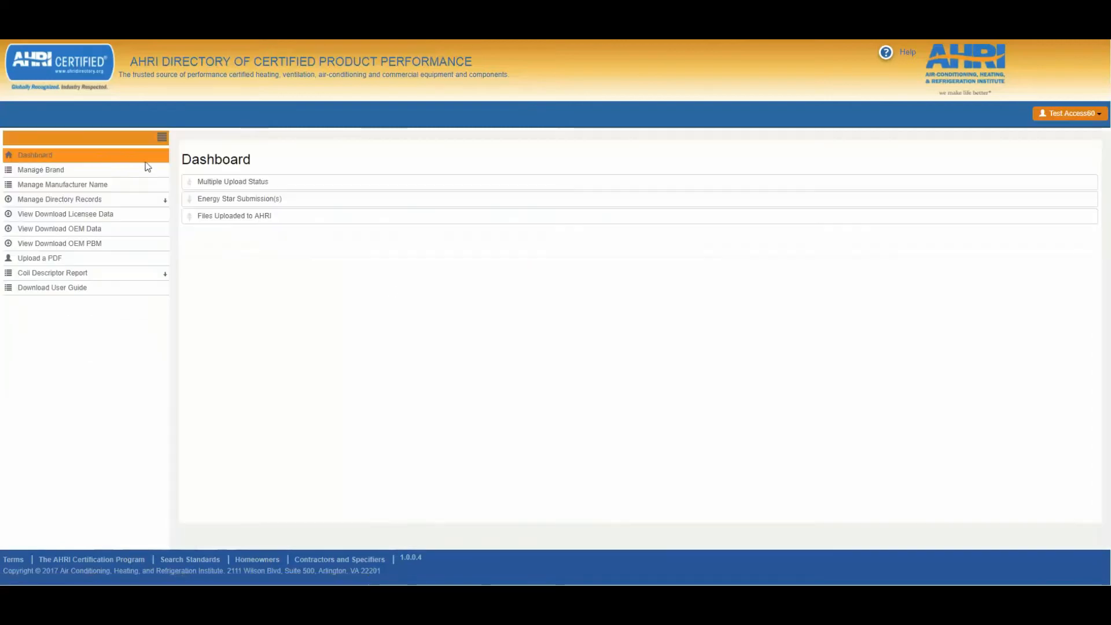
pyautogui.click(247, 184)
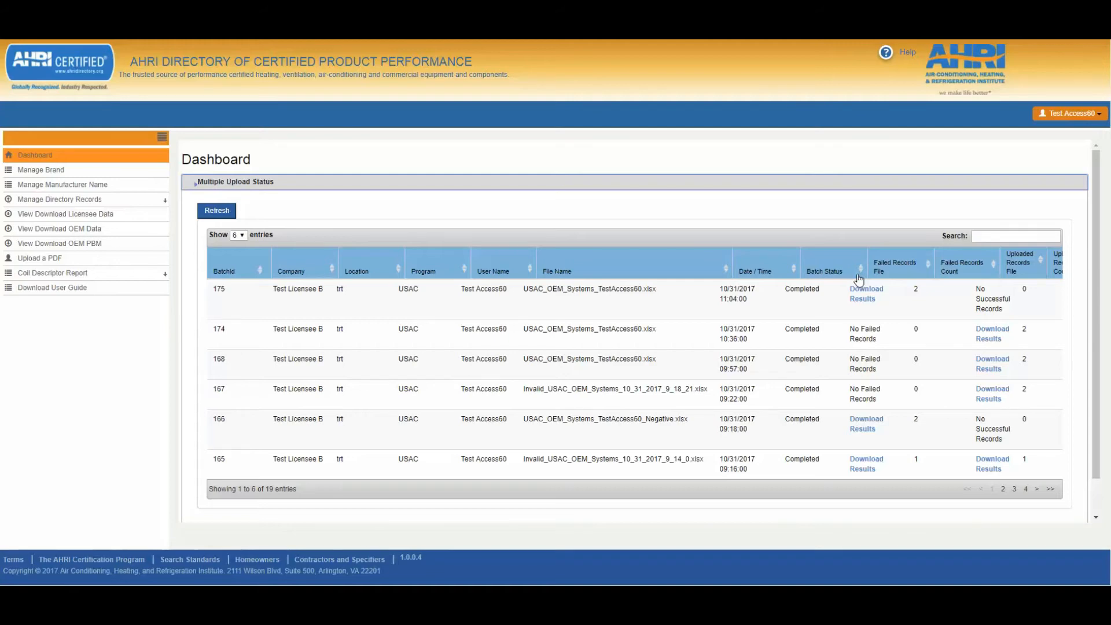
pyautogui.scroll(-1, 723, 349)
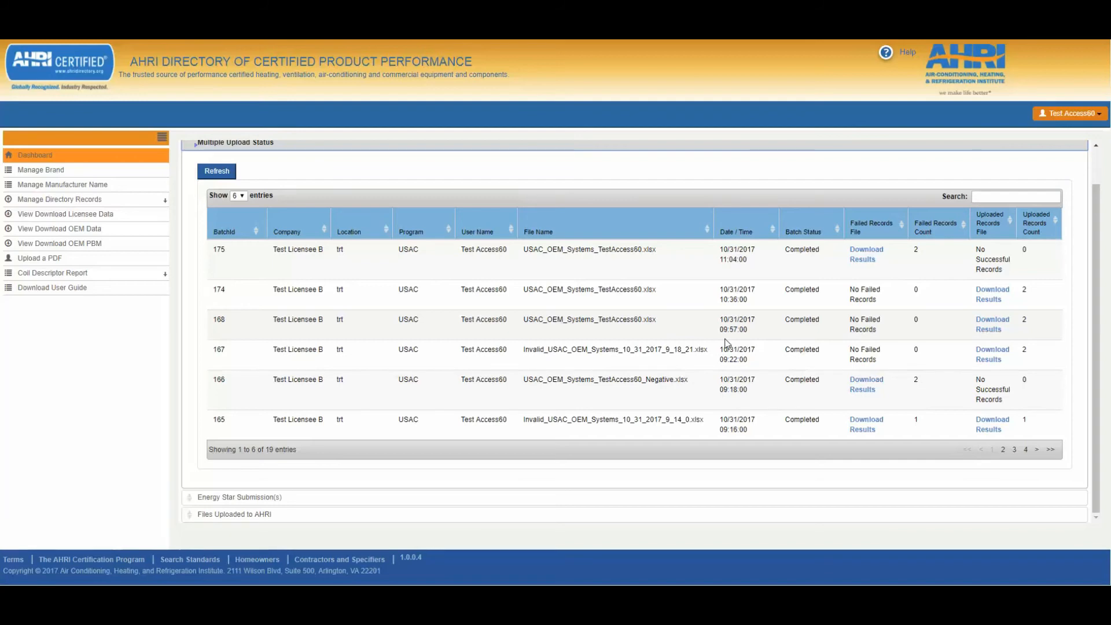
# Download the uploaded records file for batch 174, examine its Reference Id column in the USAC sheet, and return to the browser
pyautogui.click(988, 296)
pyautogui.click(55, 574)
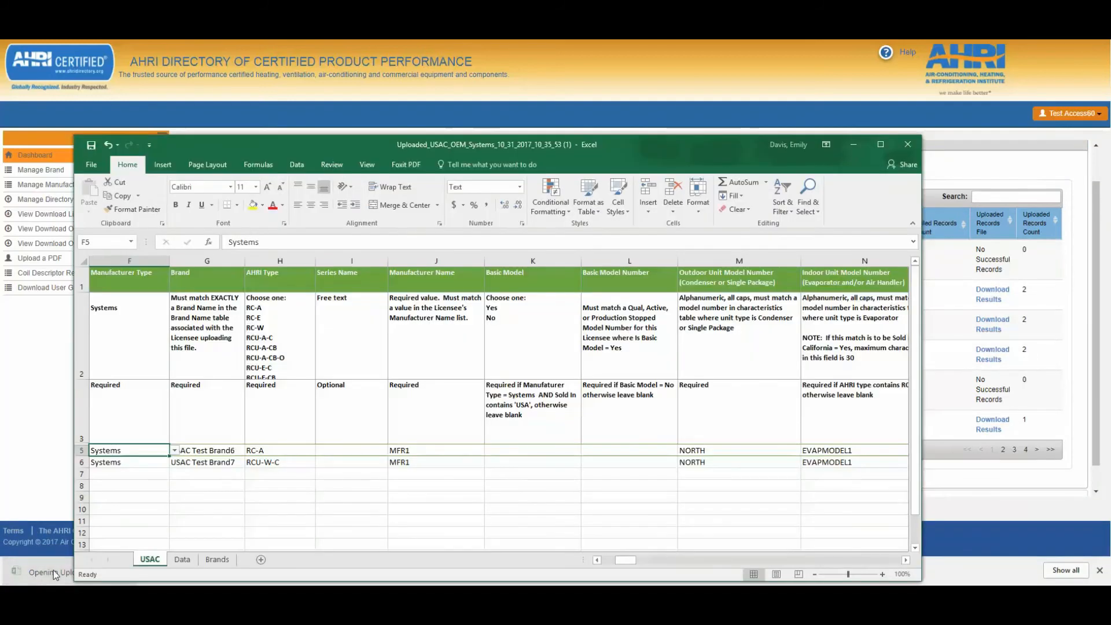
pyautogui.moveTo(634, 564); pyautogui.dragTo(626, 565)
pyautogui.moveTo(114, 435); pyautogui.dragTo(117, 493)
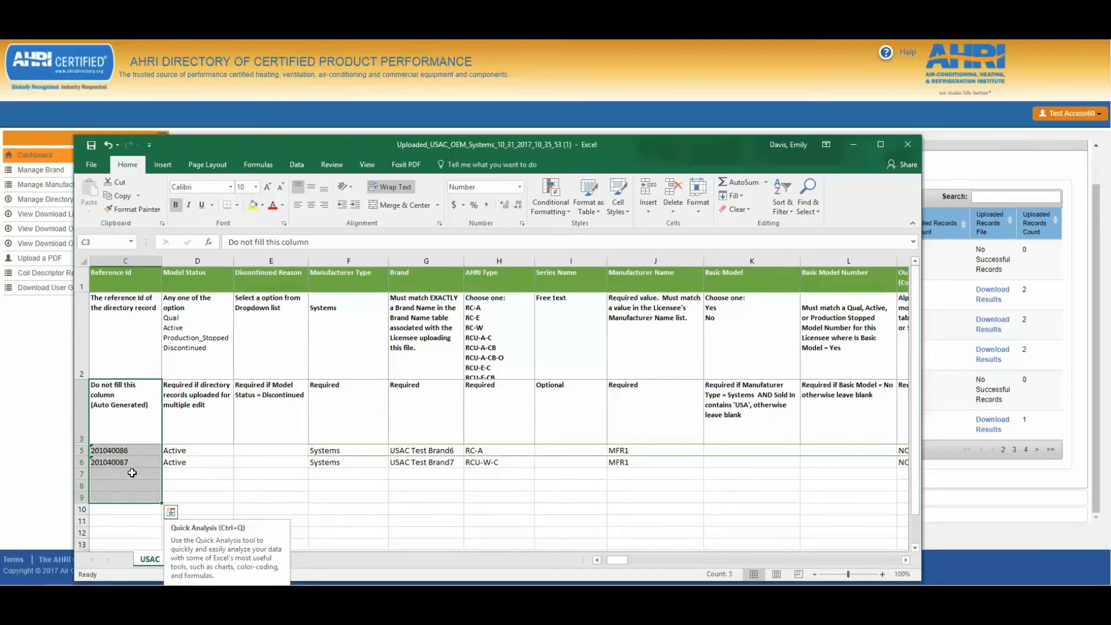
pyautogui.click(908, 144)
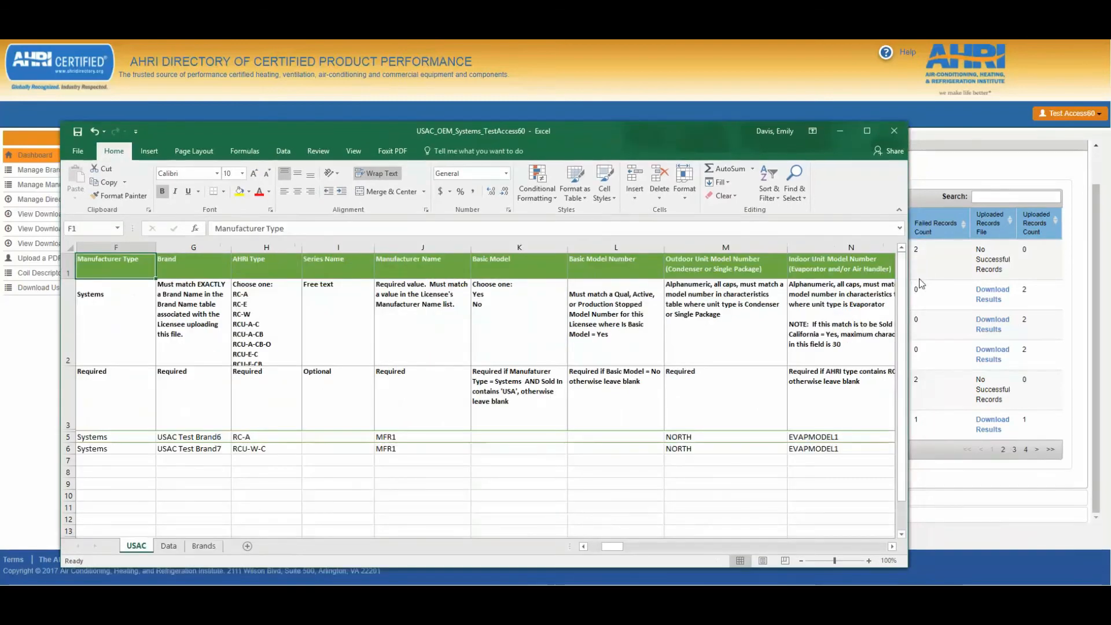
pyautogui.click(974, 331)
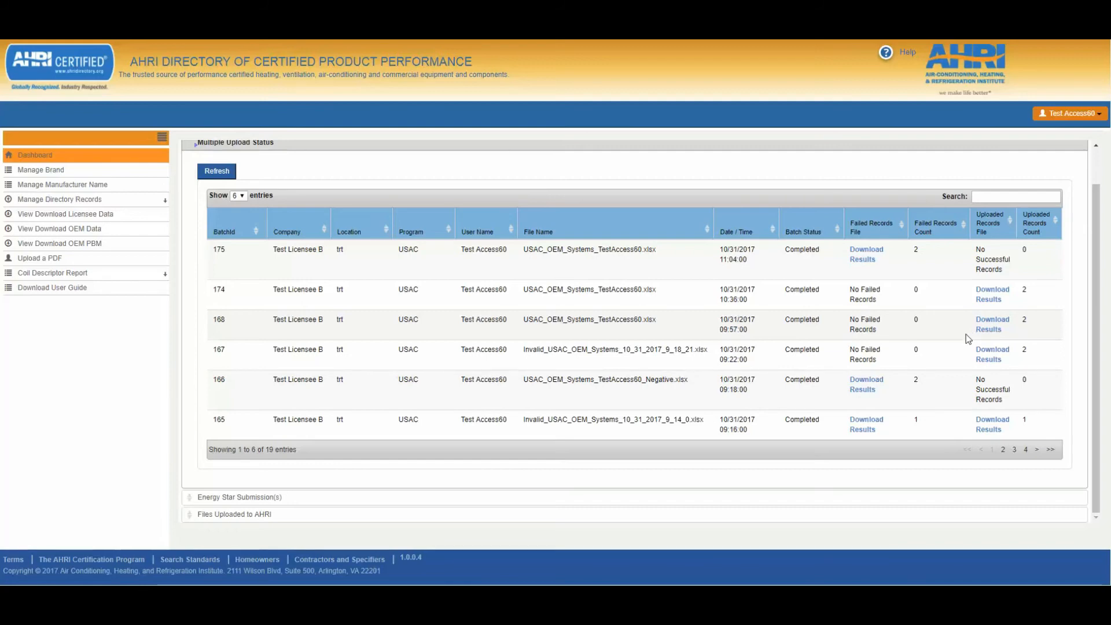
# Download the failed records file for batch 166, examine its Validation Errors column, and close the open workbooks
pyautogui.click(868, 382)
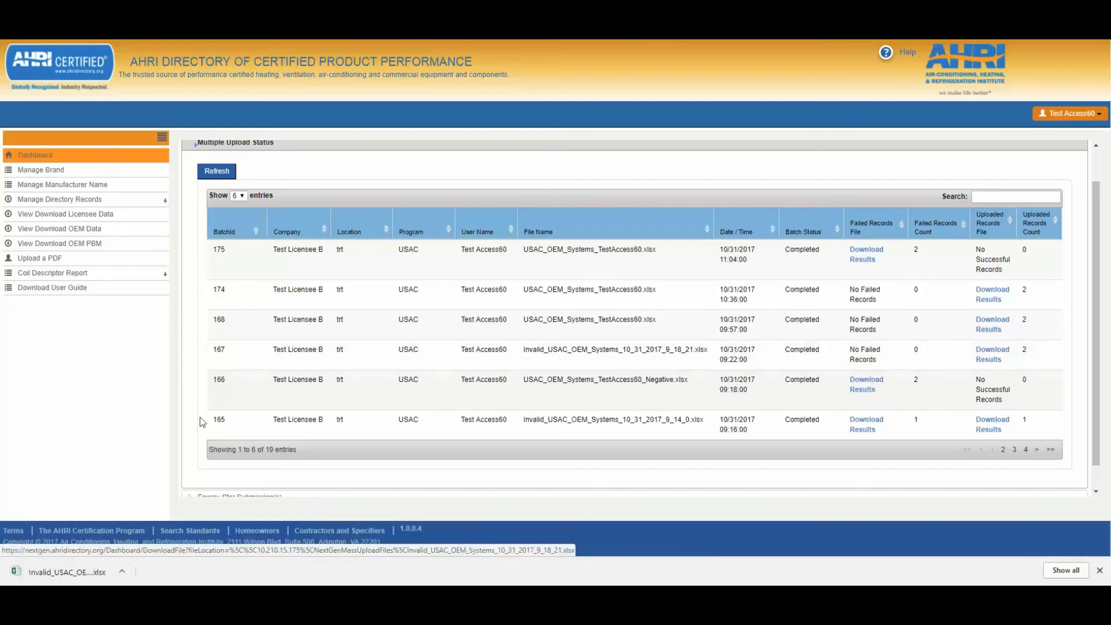
pyautogui.click(78, 573)
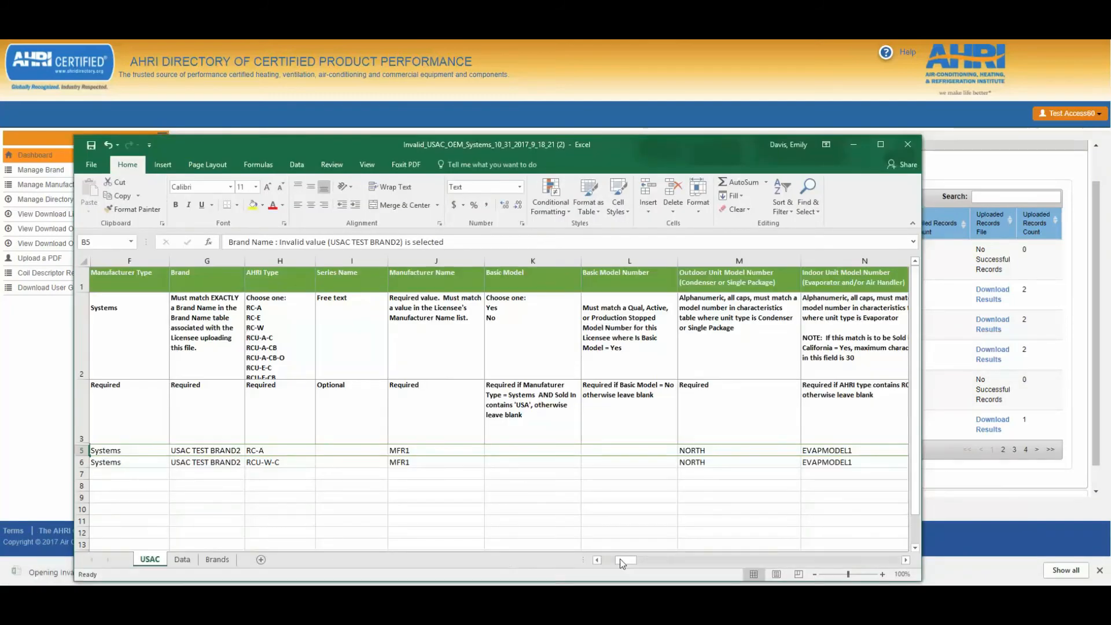
pyautogui.moveTo(620, 559); pyautogui.dragTo(604, 561)
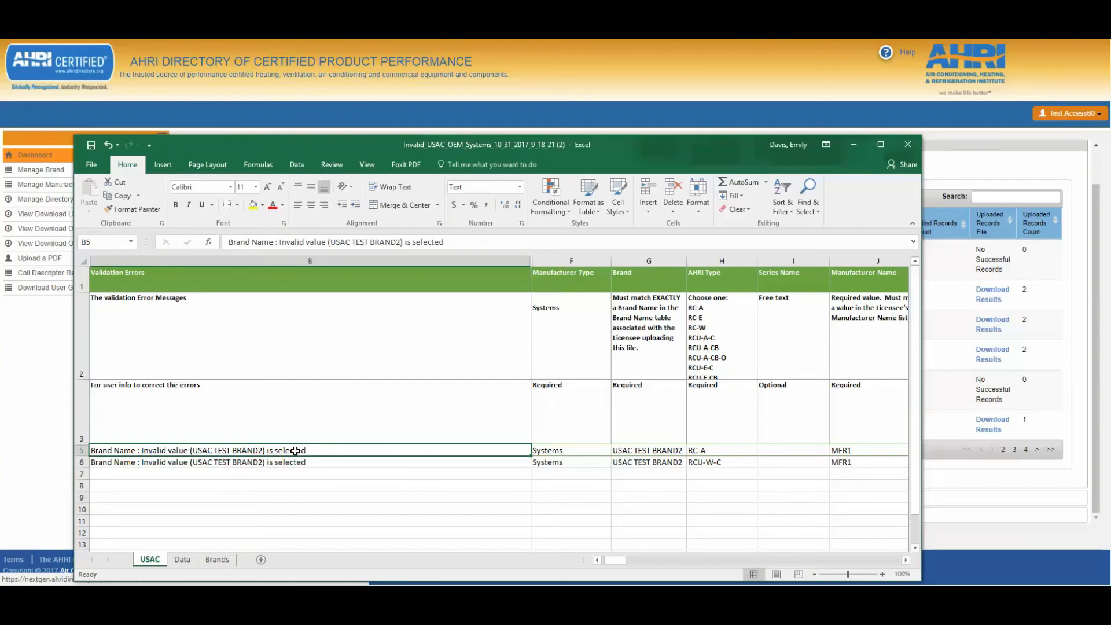
pyautogui.click(908, 145)
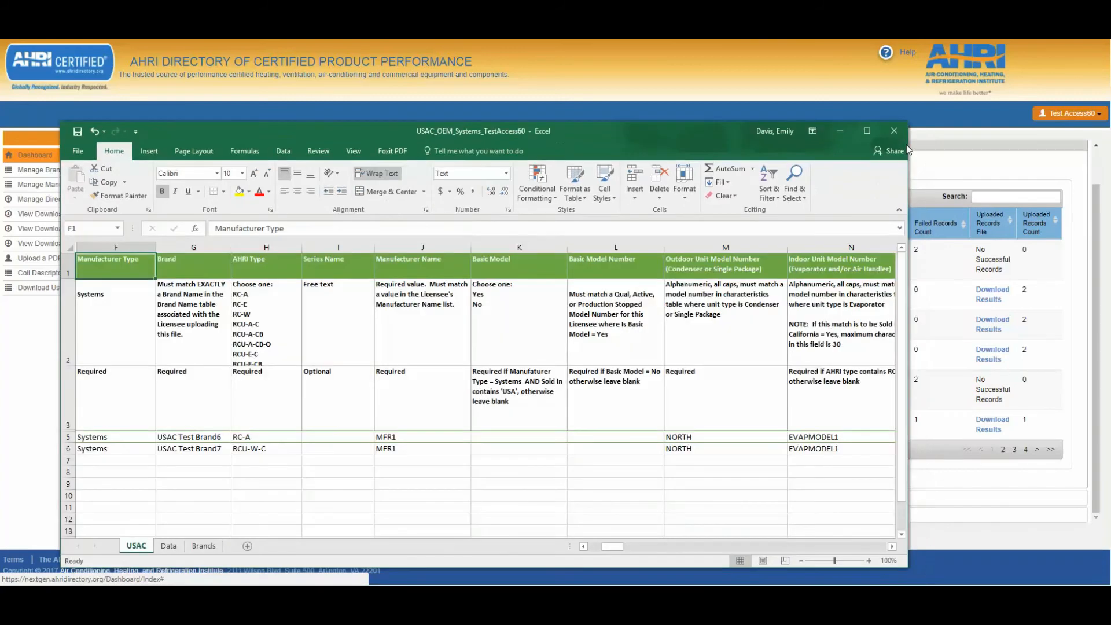
pyautogui.click(895, 131)
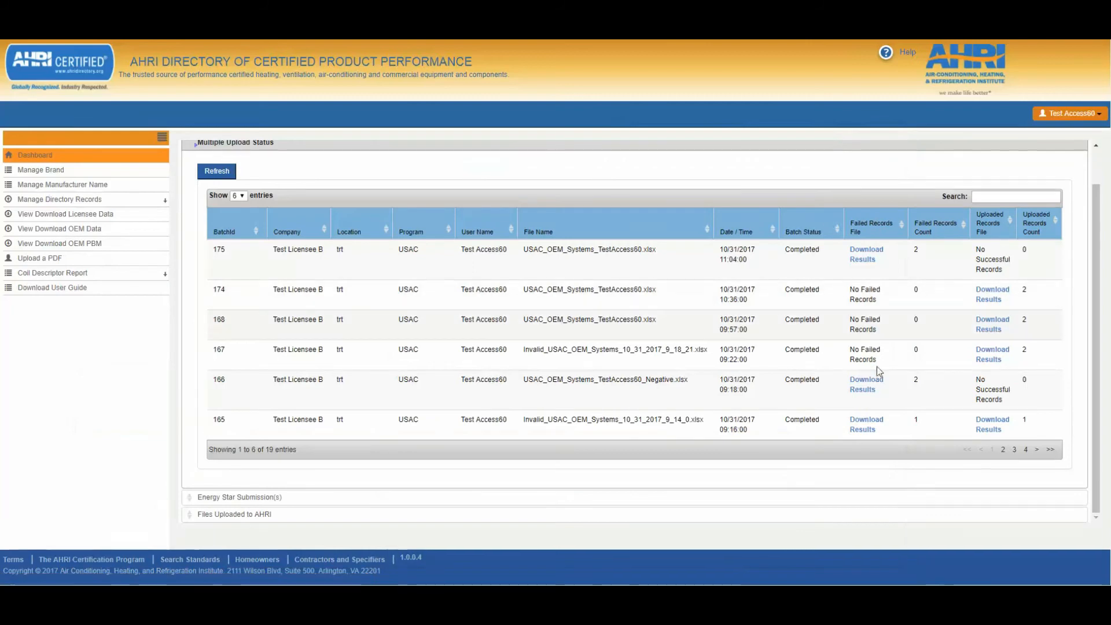
# Download the uploaded records file for batch 167, examine its Reference Id column, and return to the upload status list
pyautogui.click(991, 356)
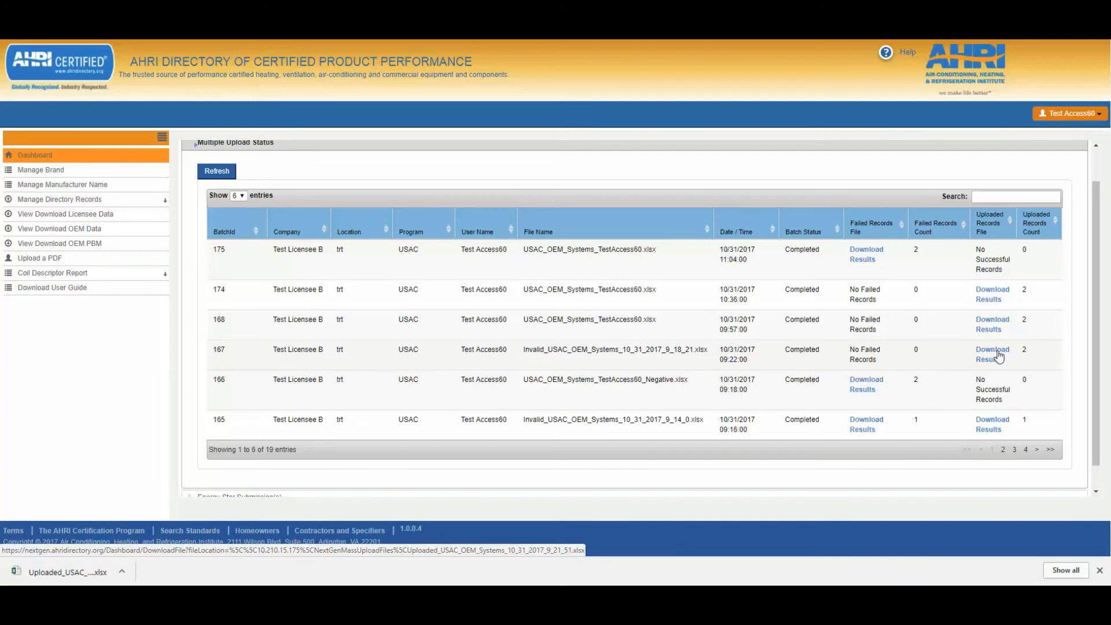
pyautogui.click(34, 571)
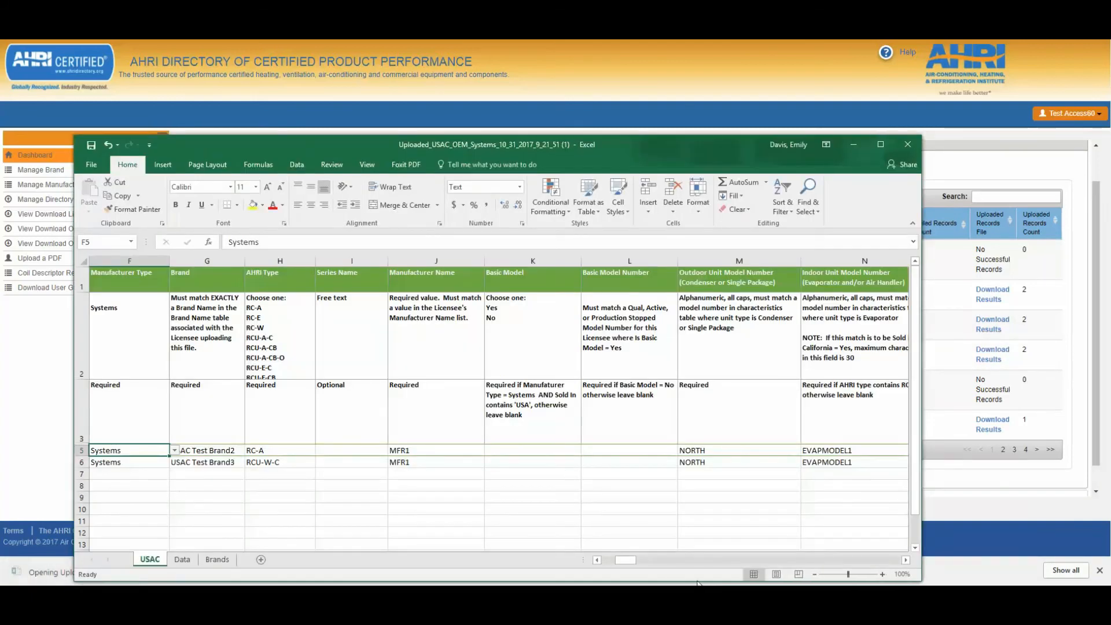
pyautogui.moveTo(632, 561); pyautogui.dragTo(603, 561)
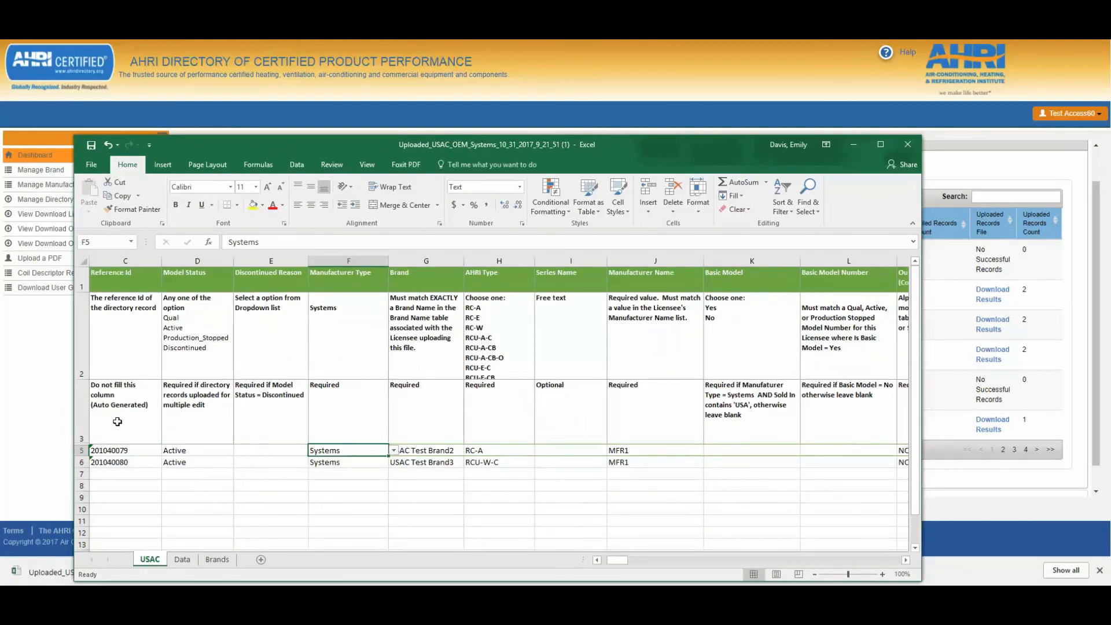
pyautogui.moveTo(116, 425); pyautogui.dragTo(107, 506)
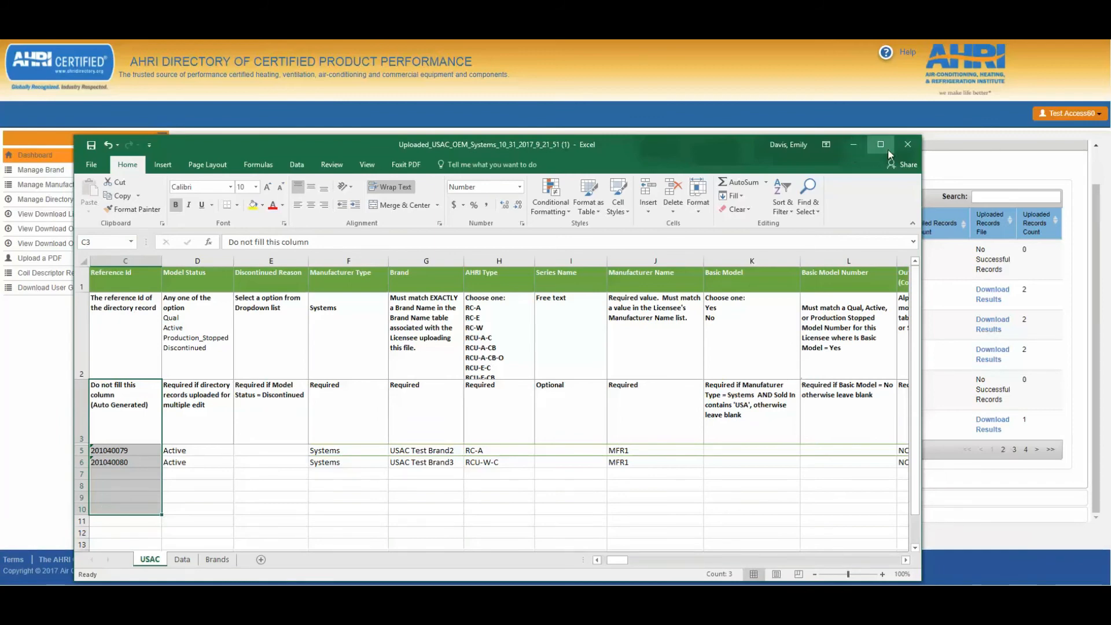
pyautogui.click(906, 144)
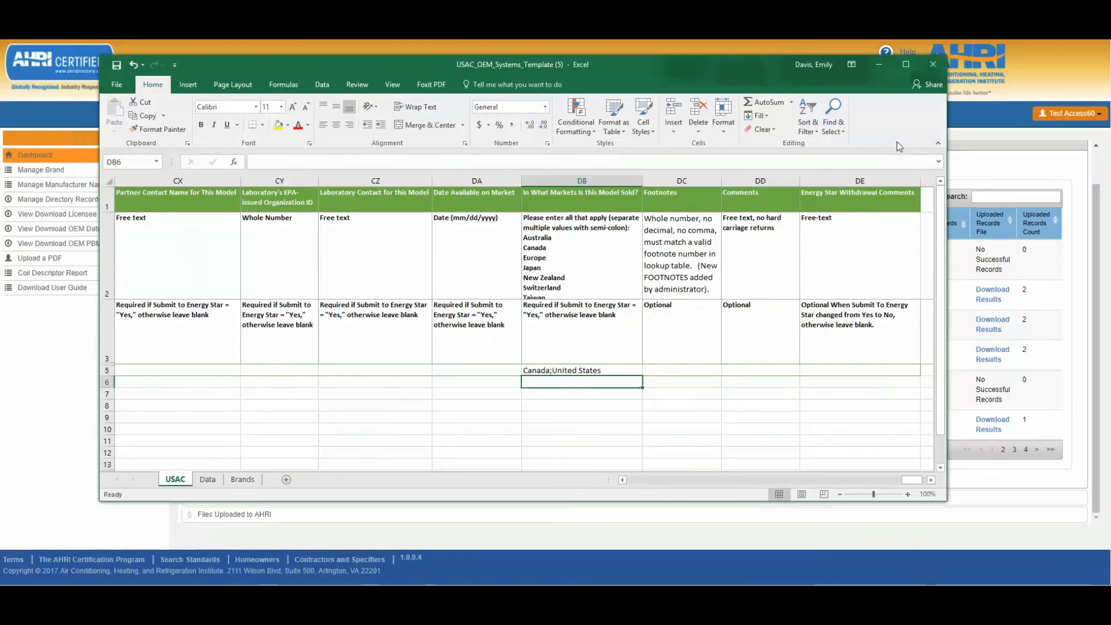
pyautogui.click(1013, 267)
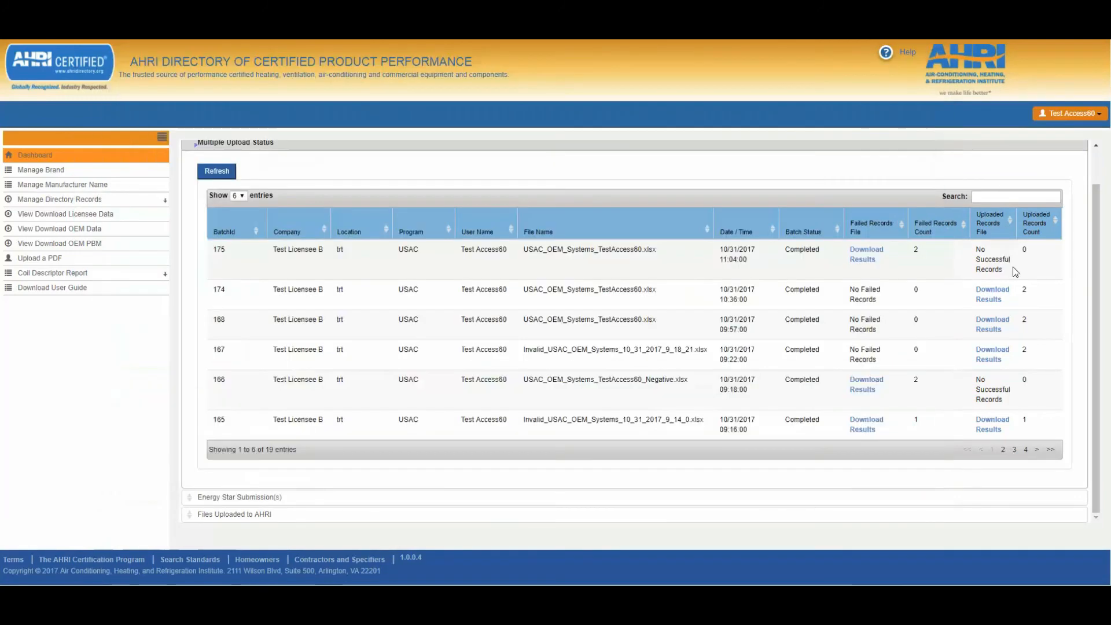
# Page through the Multiple Upload Status list to page 4 and return to its first page
pyautogui.click(1003, 450)
pyautogui.click(1014, 470)
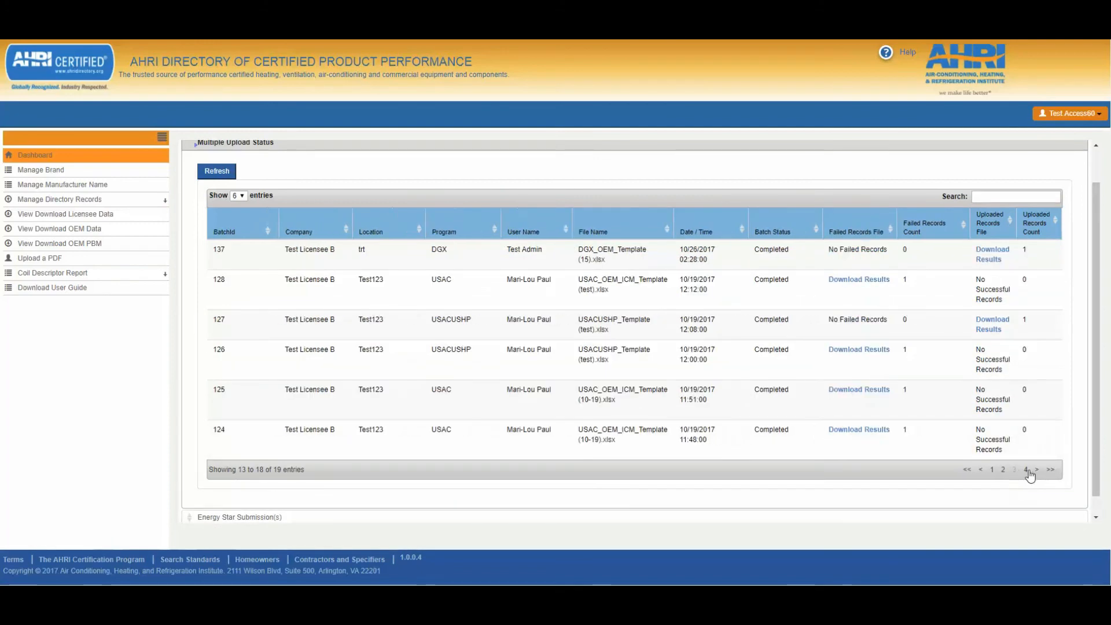
pyautogui.click(1028, 470)
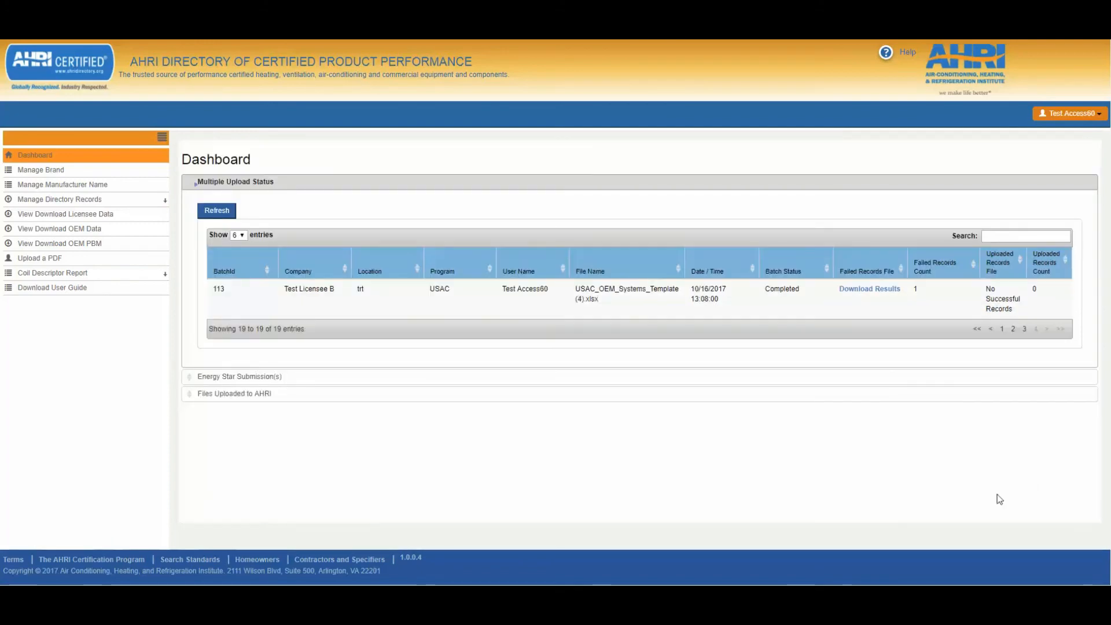
pyautogui.click(978, 329)
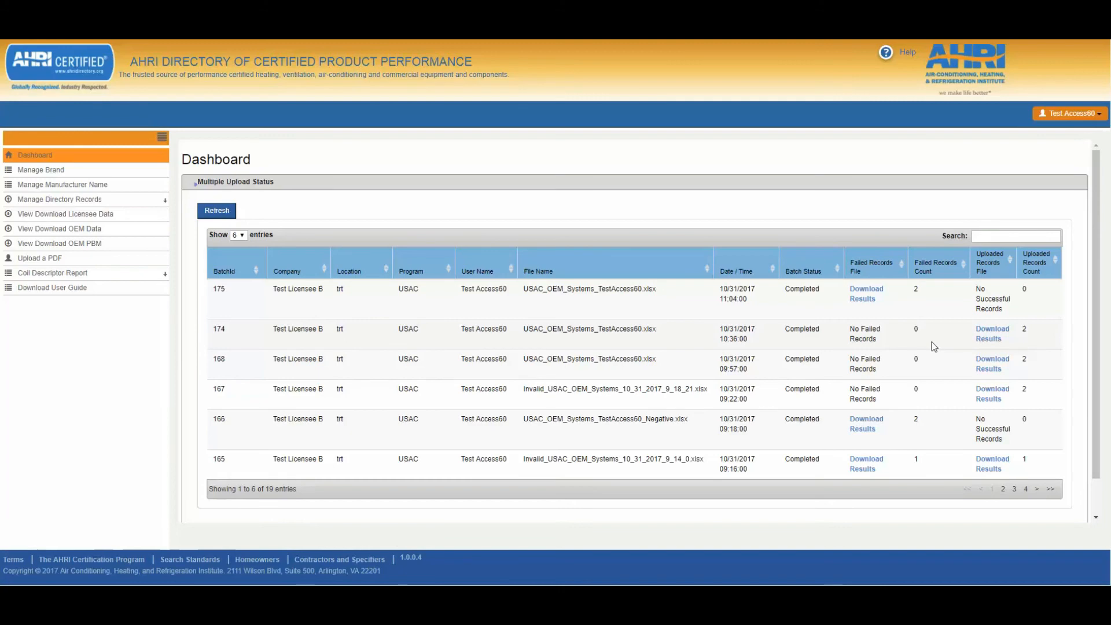